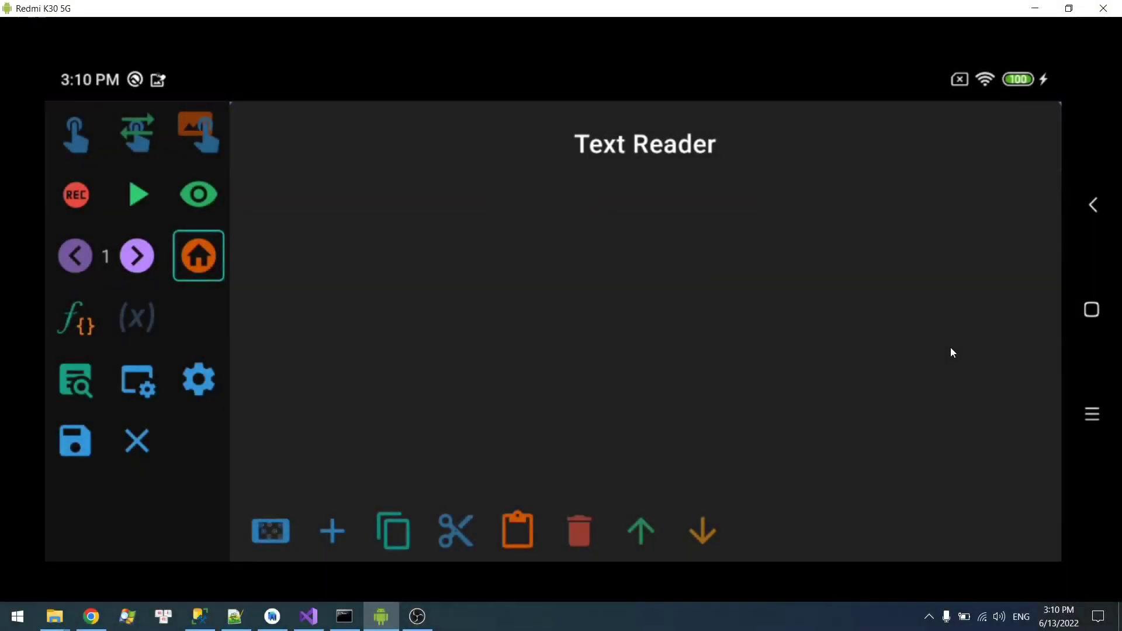
- Bring up the action-type list and scroll down to the Text Reader entry
{"action": "left_click", "coordinate": [333, 530]}
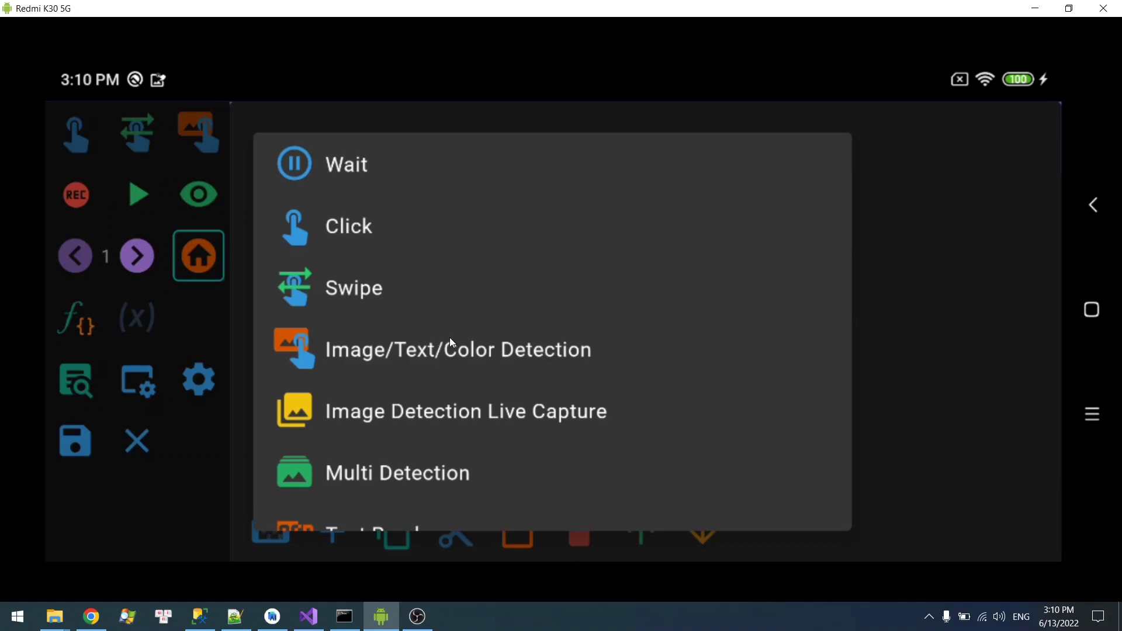
{"action": "left_click_drag", "start_coordinate": [505, 366], "coordinate": [518, 232]}
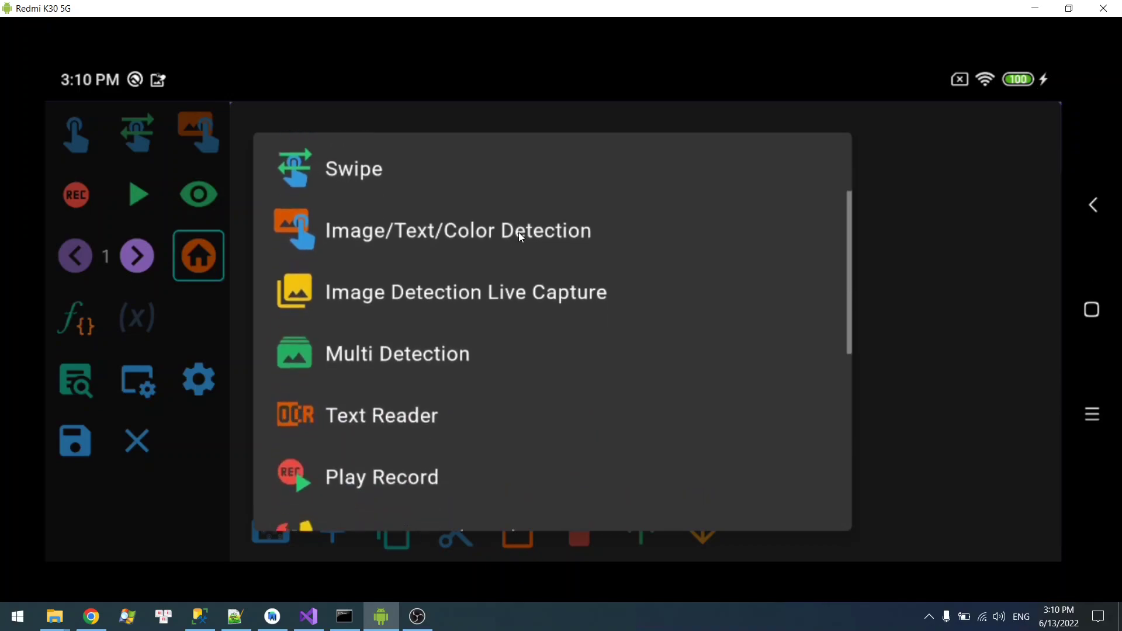
- Add a Text Reader step reading the region 323, 587, 288, 172 over the Text Reader card
{"action": "left_click", "coordinate": [380, 407]}
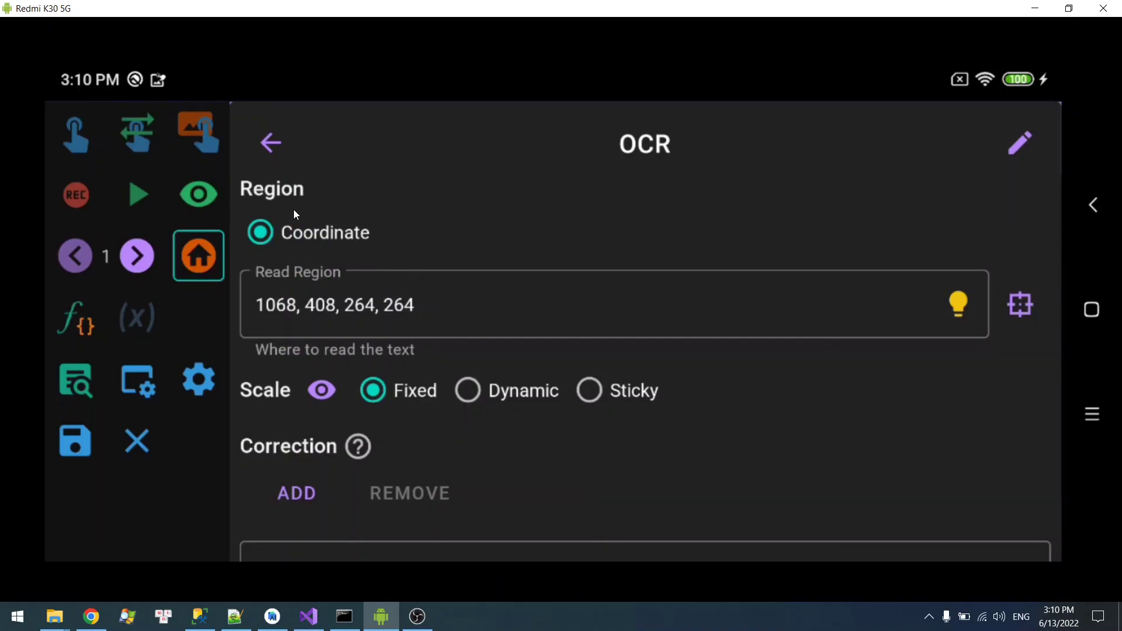
{"action": "left_click", "coordinate": [1020, 304]}
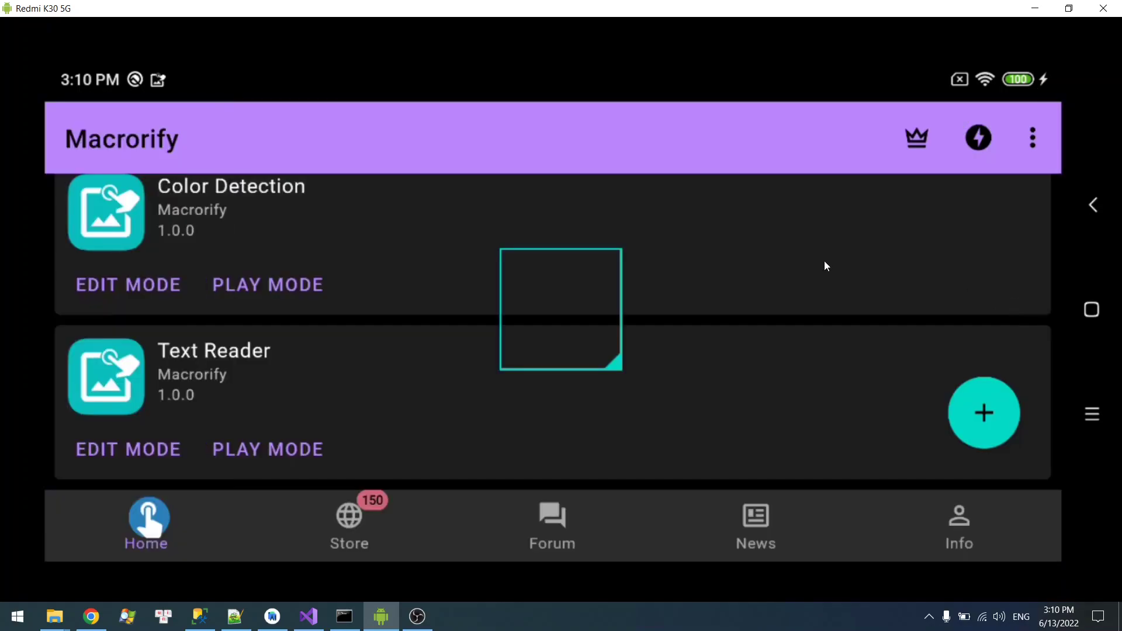
{"action": "left_click_drag", "start_coordinate": [586, 306], "coordinate": [238, 393]}
{"action": "left_click_drag", "start_coordinate": [272, 454], "coordinate": [275, 405]}
{"action": "left_click", "coordinate": [236, 388]}
{"action": "left_click_drag", "start_coordinate": [675, 458], "coordinate": [693, 349]}
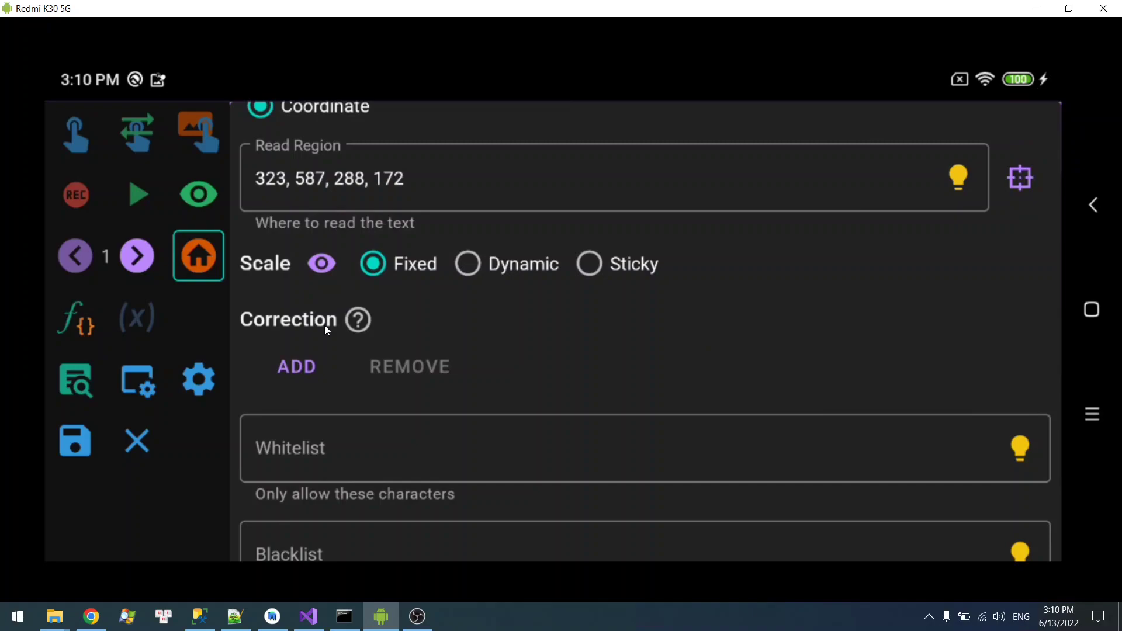
{"action": "left_click_drag", "start_coordinate": [391, 316], "coordinate": [408, 351]}
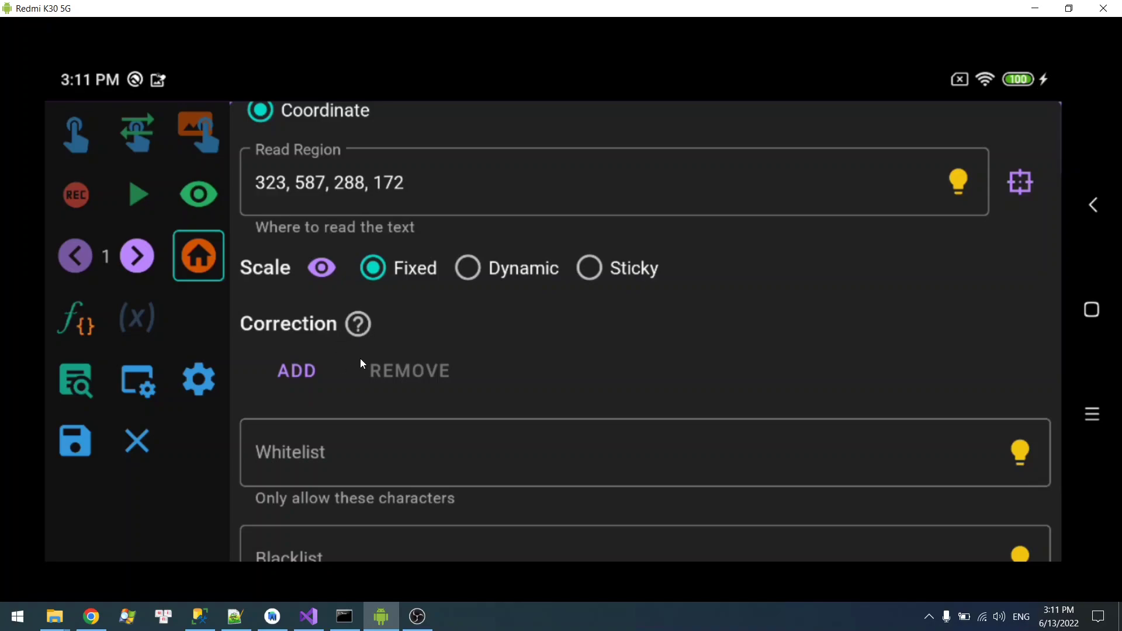
- Add a simple correction rule, leave its From text empty, then remove the rule
{"action": "left_click", "coordinate": [305, 373]}
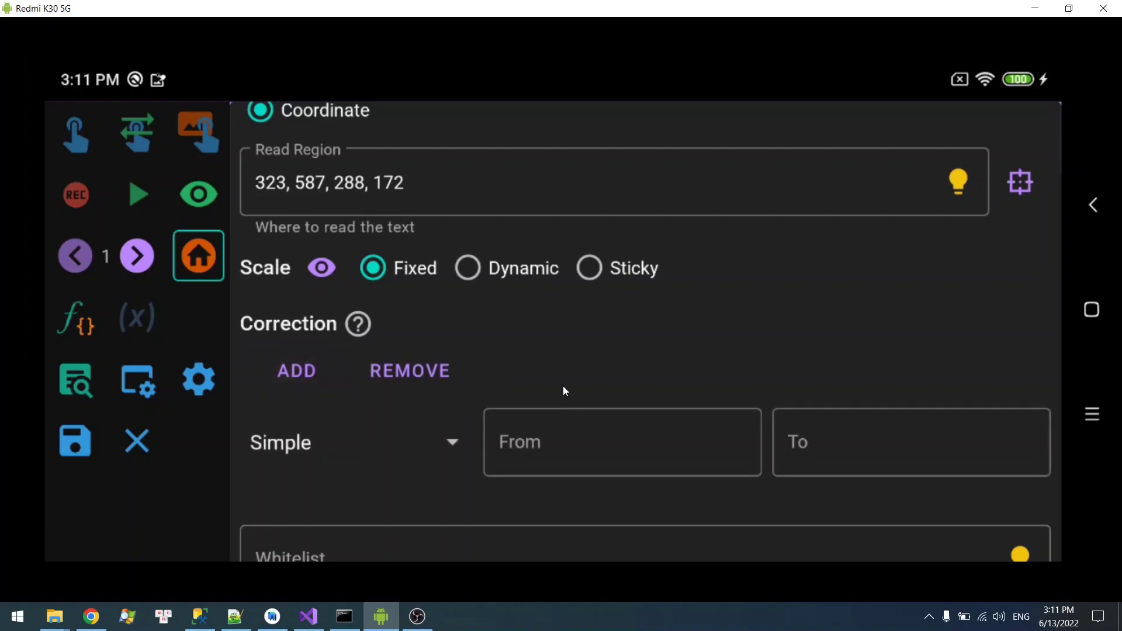
{"action": "left_click_drag", "start_coordinate": [562, 379], "coordinate": [565, 296]}
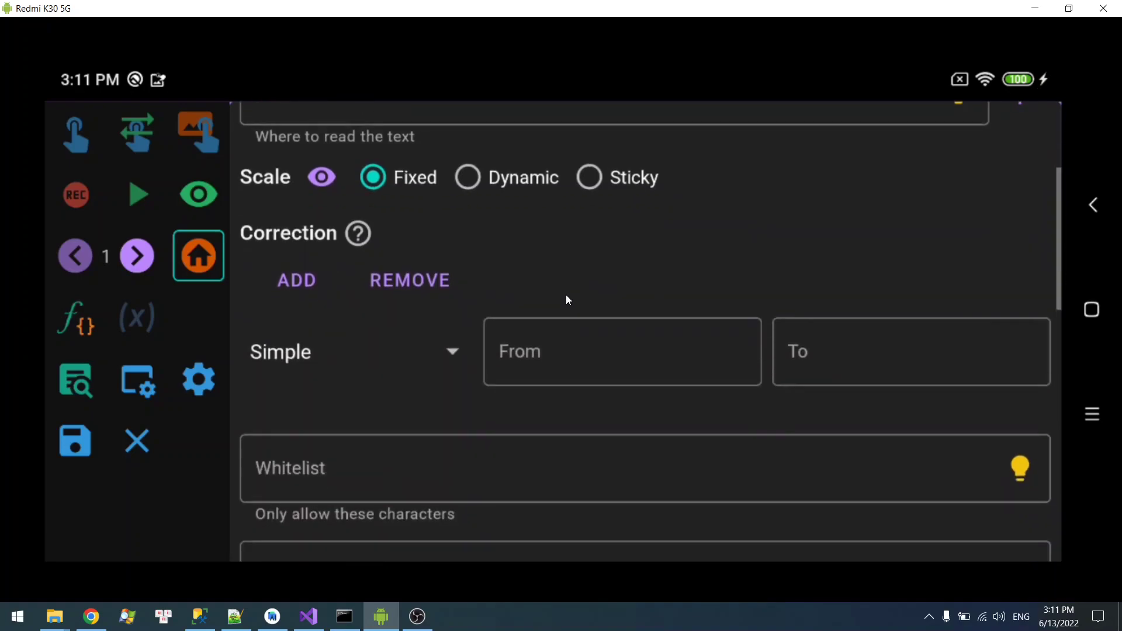
{"action": "left_click", "coordinate": [543, 351]}
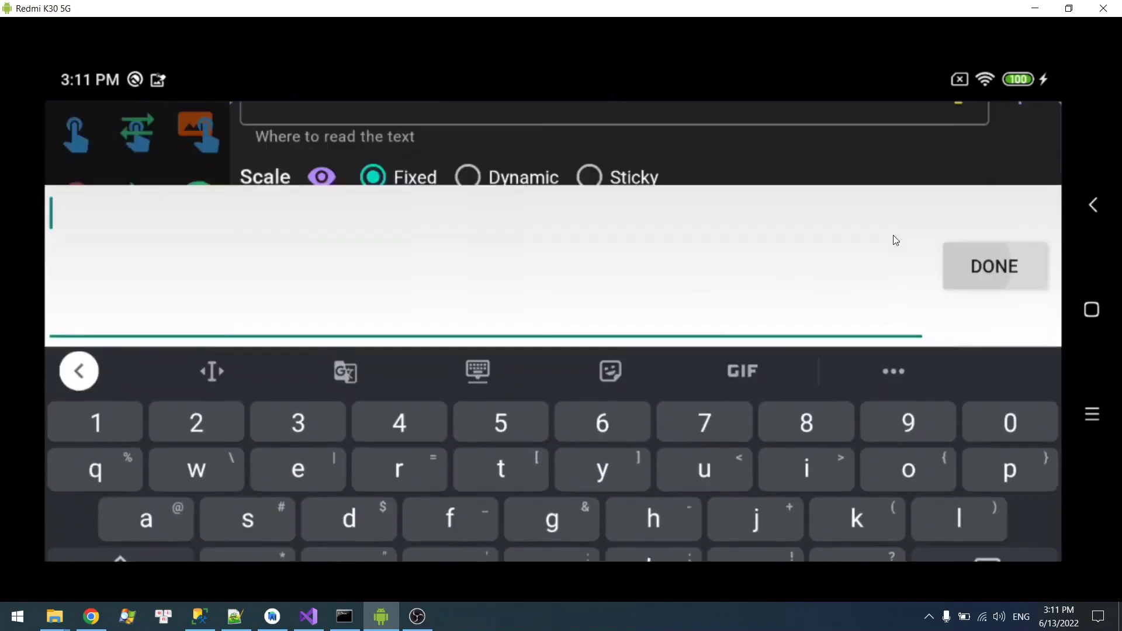
{"action": "right_click", "coordinate": [893, 235]}
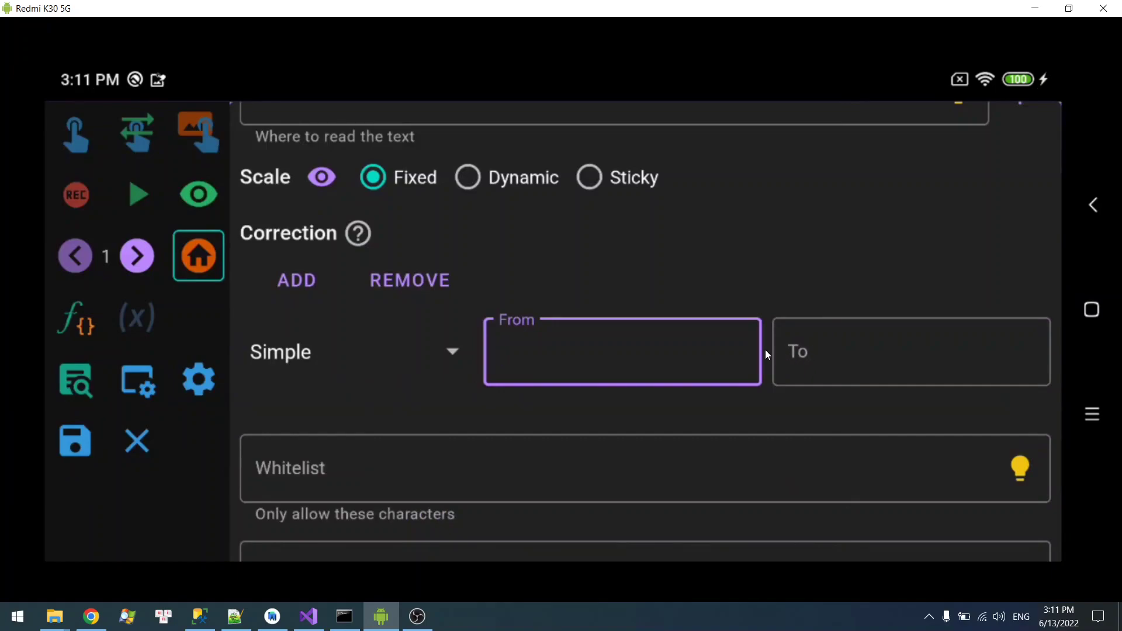
{"action": "scroll", "coordinate": [508, 250], "scroll_direction": "down", "scroll_amount": 1}
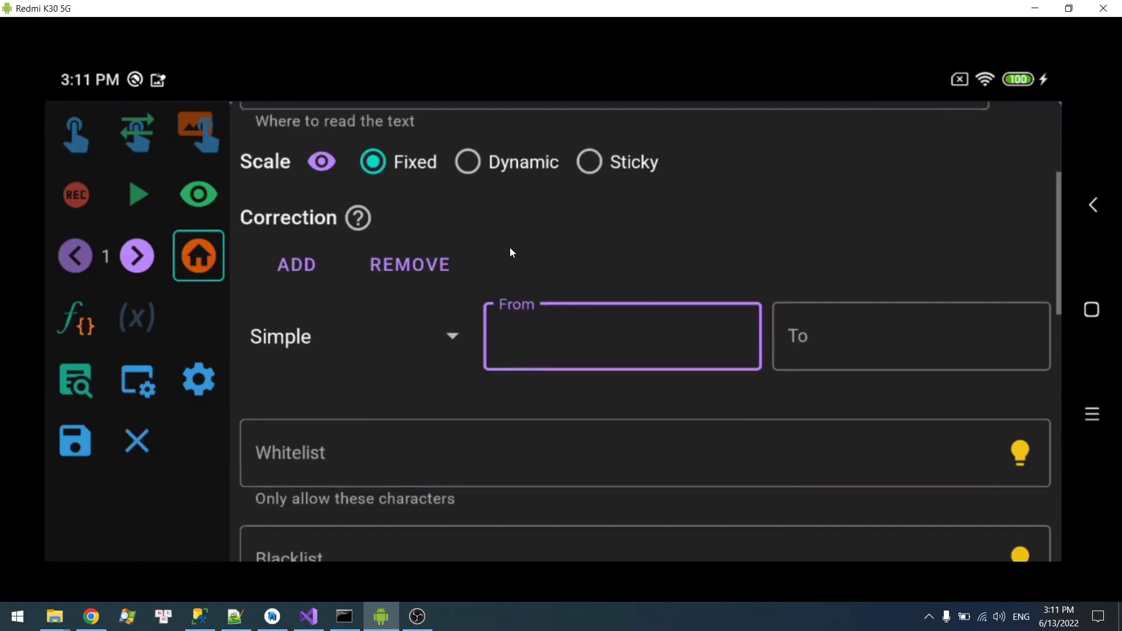
{"action": "left_click", "coordinate": [416, 253]}
{"action": "scroll", "coordinate": [516, 208], "scroll_direction": "down", "scroll_amount": 3}
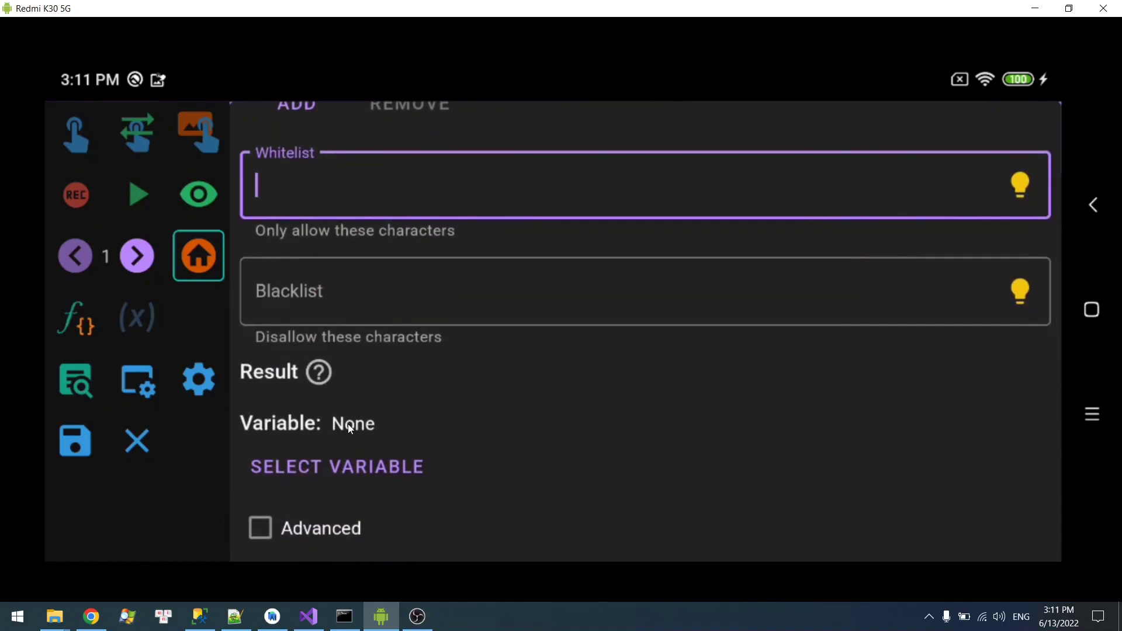
- Create a new macro variable with identifier 'test'
{"action": "left_click", "coordinate": [140, 319]}
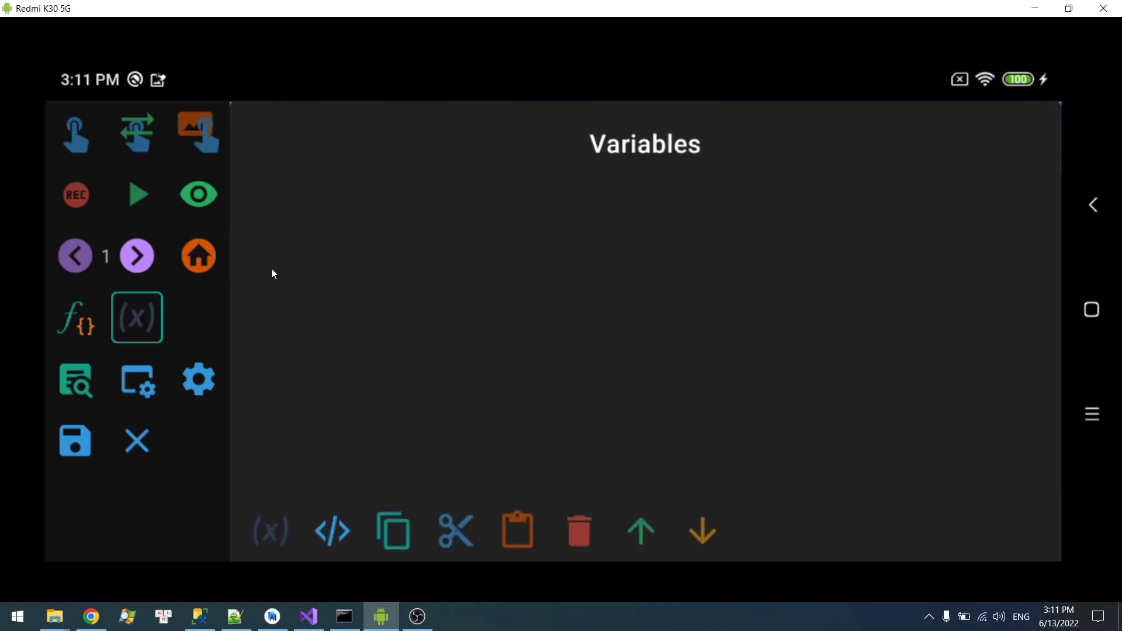
{"action": "left_click", "coordinate": [289, 529]}
{"action": "left_click", "coordinate": [392, 309]}
{"action": "type", "text": "test"}
{"action": "left_click", "coordinate": [1029, 181]}
{"action": "left_click", "coordinate": [290, 135]}
- Store the OCR step's result in the variable test
{"action": "left_click", "coordinate": [208, 258]}
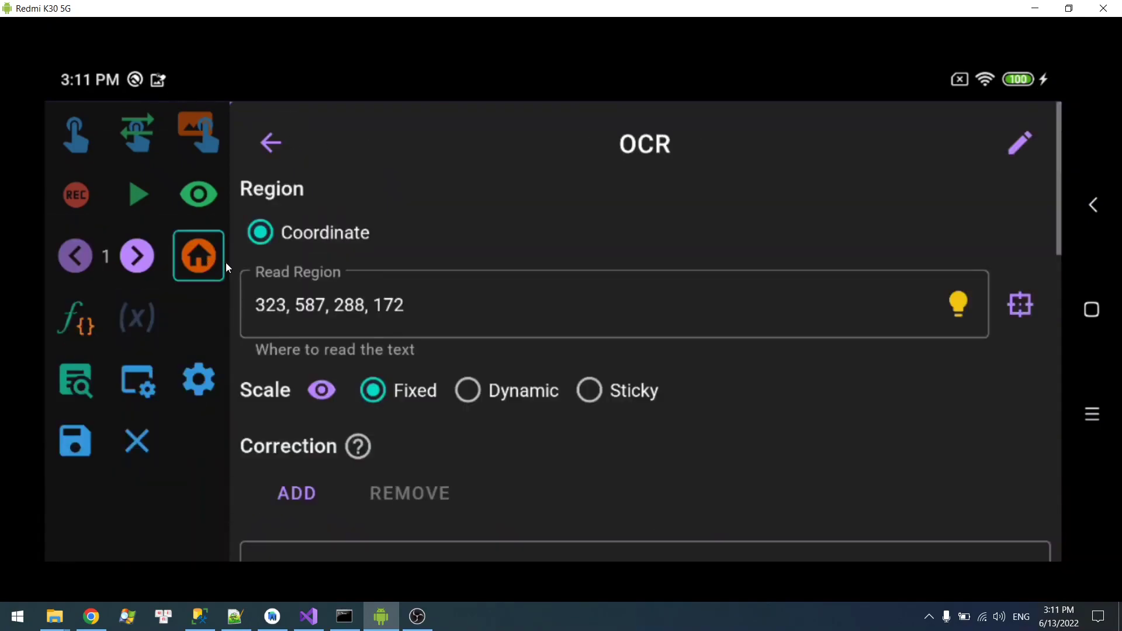
{"action": "scroll", "coordinate": [557, 363], "scroll_direction": "down", "scroll_amount": 6}
{"action": "left_click", "coordinate": [355, 426]}
{"action": "left_click", "coordinate": [442, 347]}
{"action": "scroll", "coordinate": [562, 412], "scroll_direction": "up", "scroll_amount": 1}
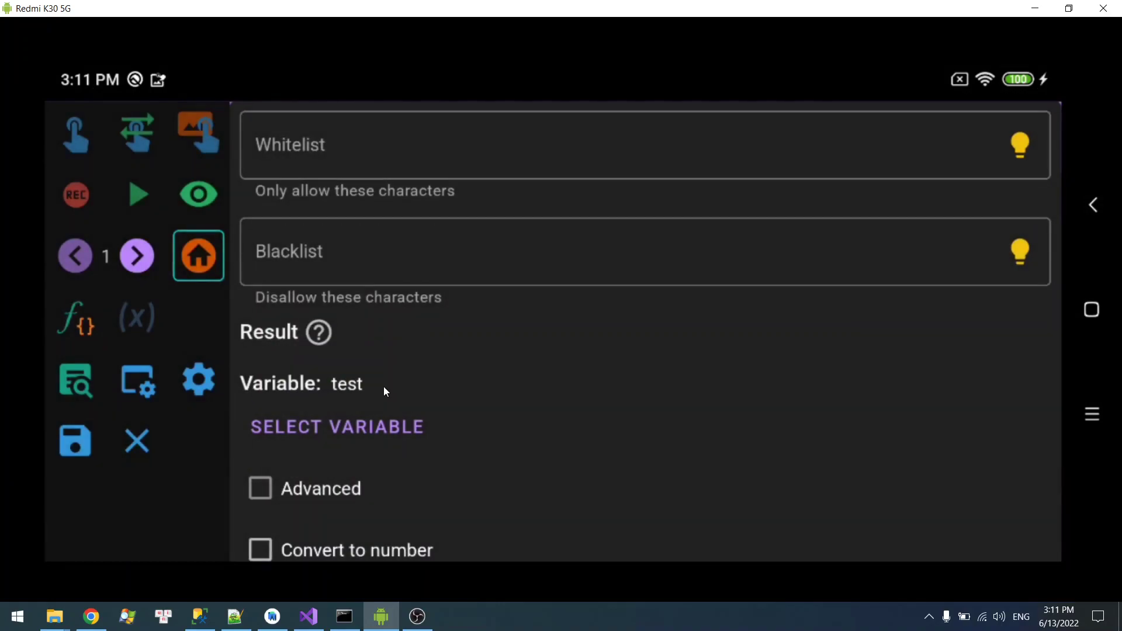
{"action": "left_click_drag", "start_coordinate": [506, 256], "coordinate": [551, 295]}
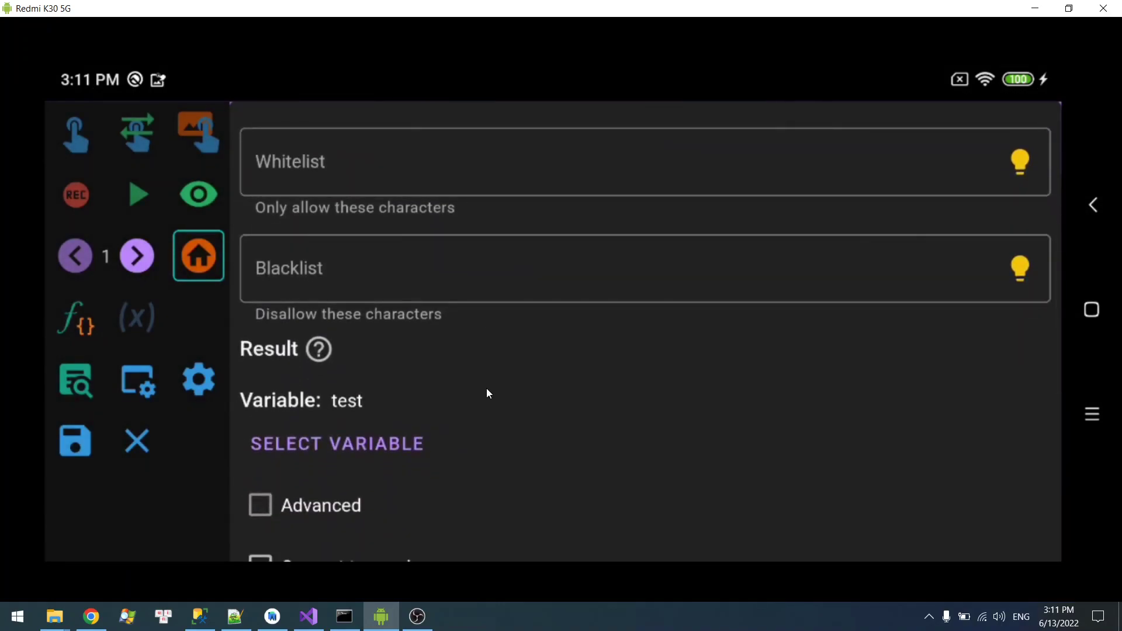
{"action": "scroll", "coordinate": [492, 409], "scroll_direction": "down", "scroll_amount": 1}
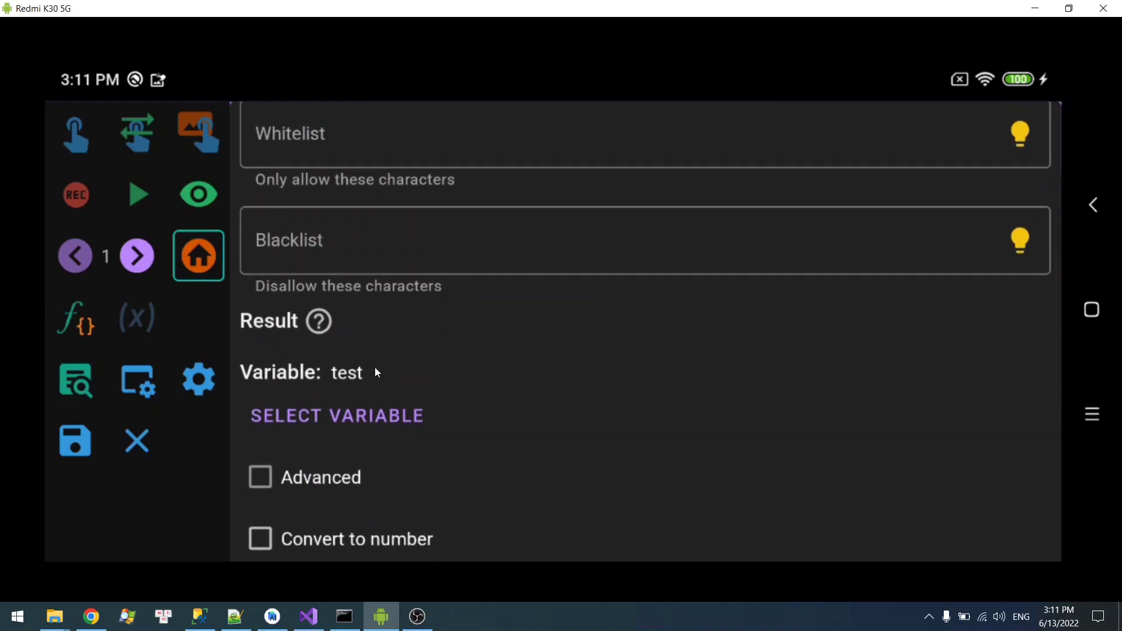
{"action": "left_click_drag", "start_coordinate": [561, 268], "coordinate": [564, 358]}
{"action": "scroll", "coordinate": [546, 367], "scroll_direction": "up", "scroll_amount": 5}
- Add a System step after OCR that shows an Alert message with variable test
{"action": "left_click", "coordinate": [275, 142]}
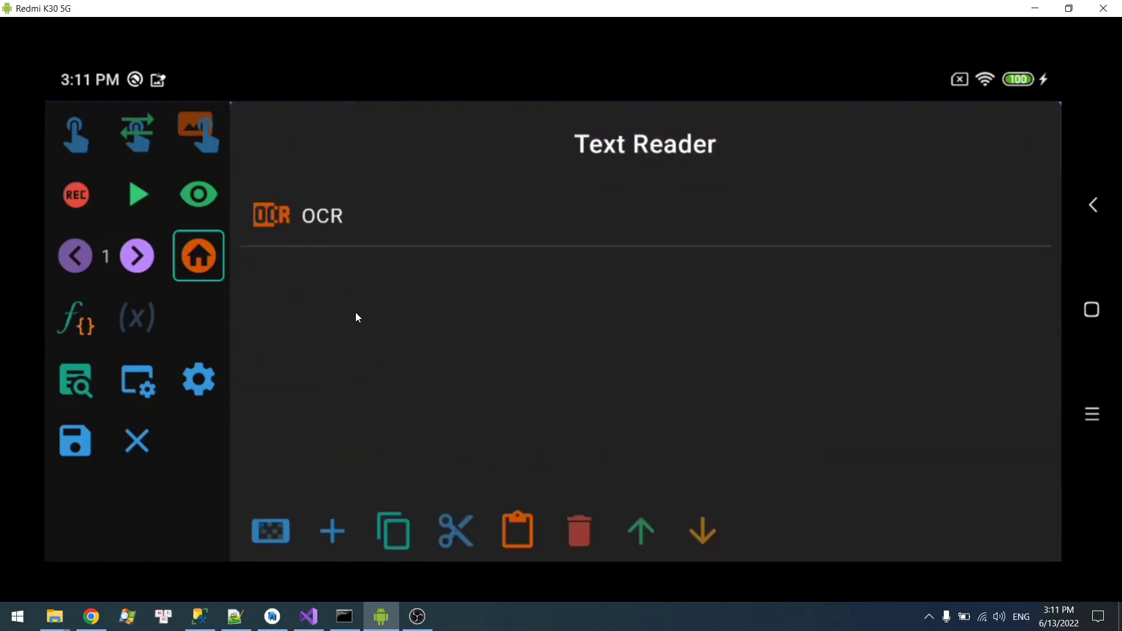
{"action": "left_click", "coordinate": [328, 518]}
{"action": "left_click_drag", "start_coordinate": [425, 356], "coordinate": [510, 123]}
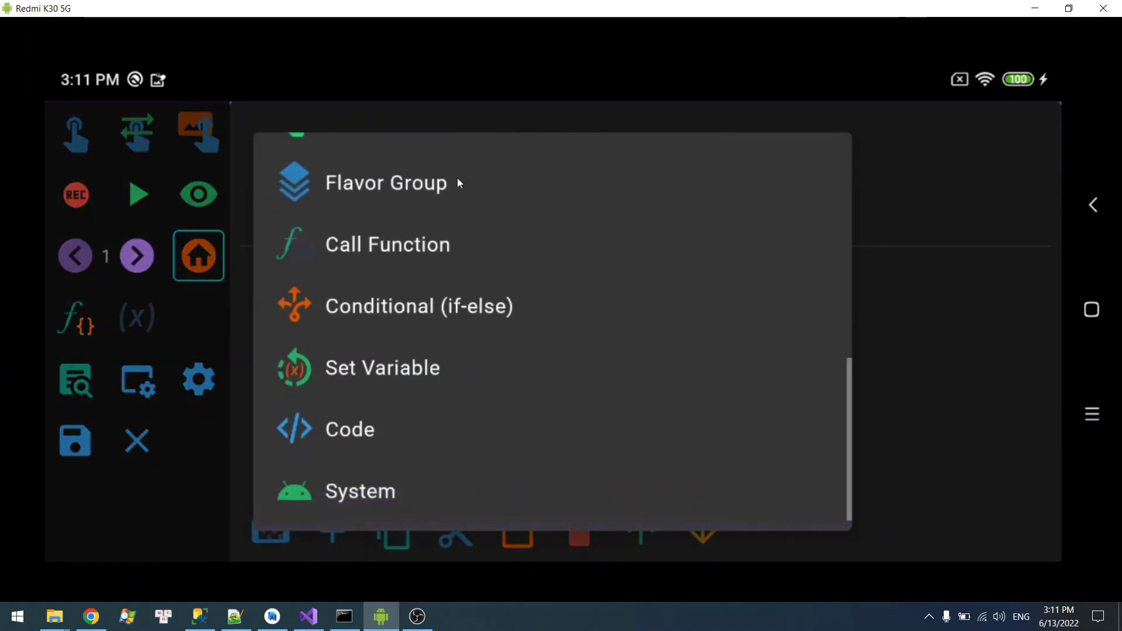
{"action": "left_click", "coordinate": [471, 476]}
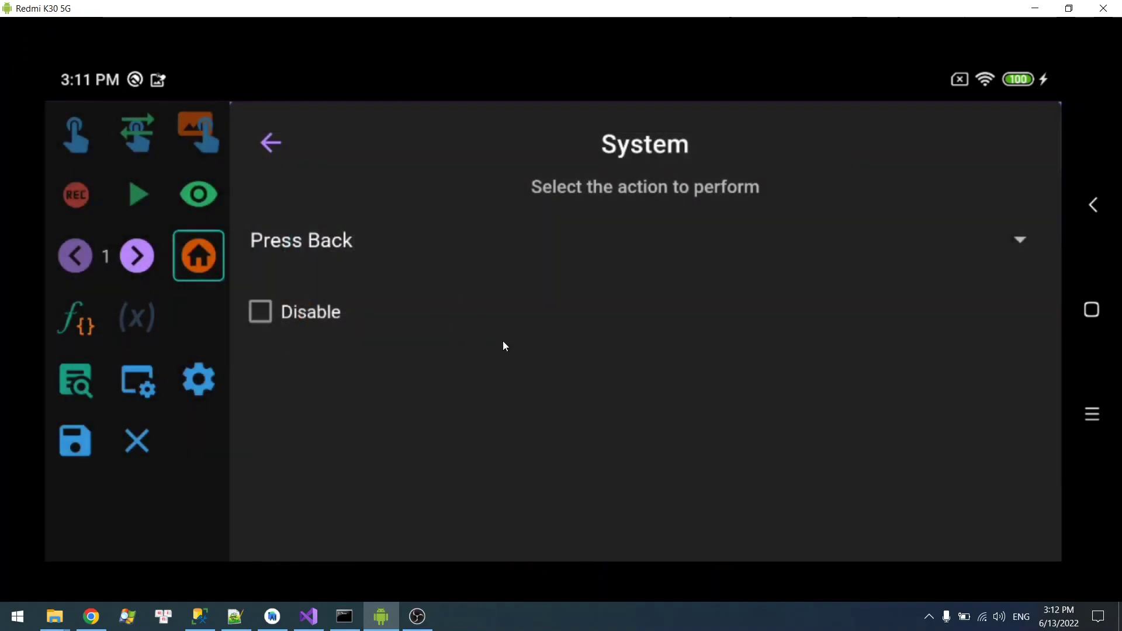
{"action": "left_click", "coordinate": [448, 231]}
{"action": "left_click_drag", "start_coordinate": [520, 455], "coordinate": [458, 332]}
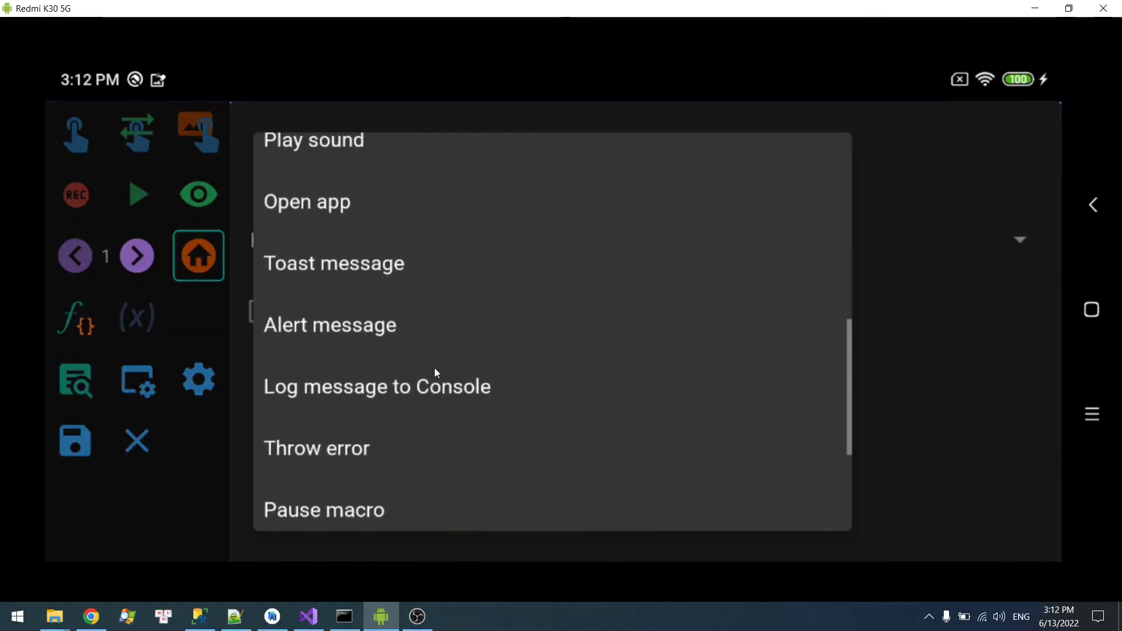
{"action": "left_click", "coordinate": [378, 326]}
{"action": "left_click", "coordinate": [1020, 442]}
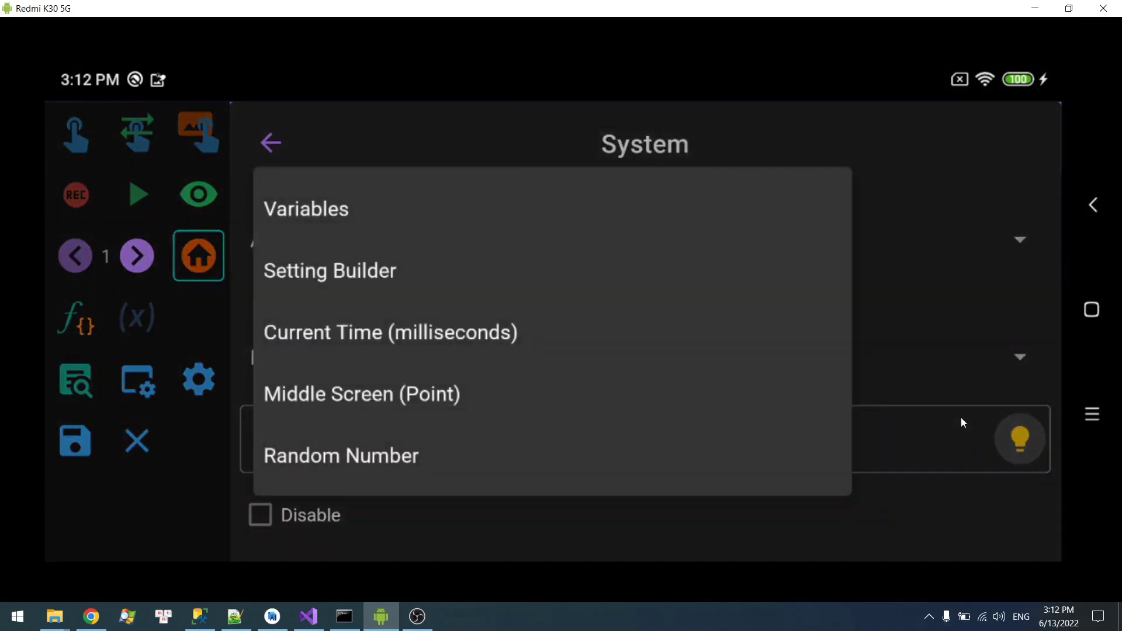
{"action": "left_click", "coordinate": [482, 204]}
{"action": "left_click", "coordinate": [419, 353]}
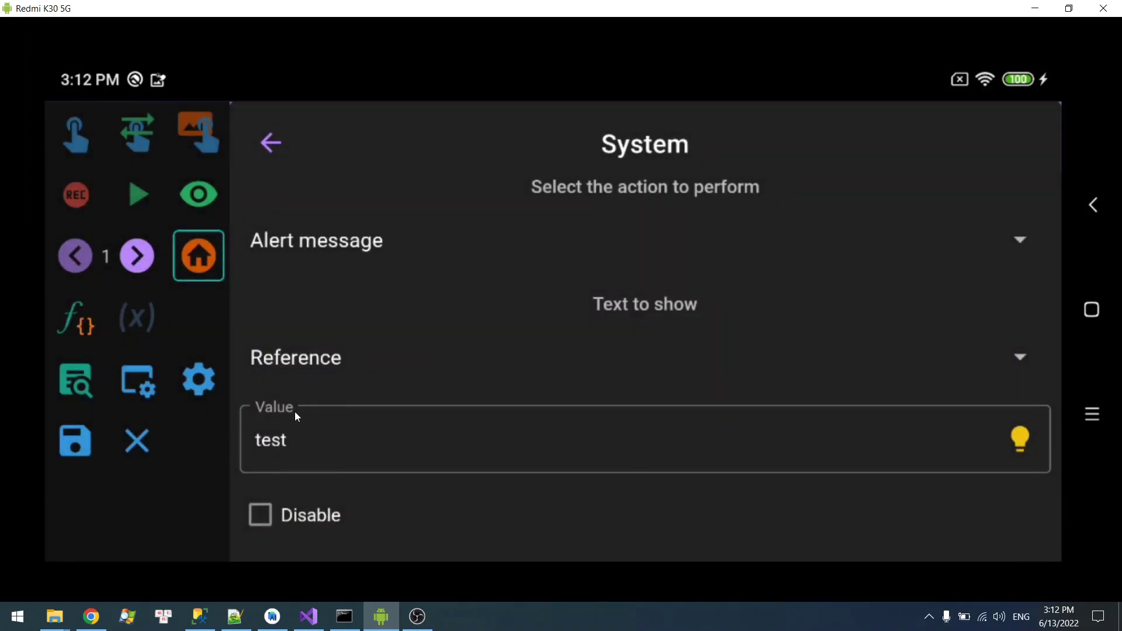
{"action": "left_click", "coordinate": [271, 143]}
- Select the OCR and alert steps and run the macro
{"action": "left_click", "coordinate": [384, 233]}
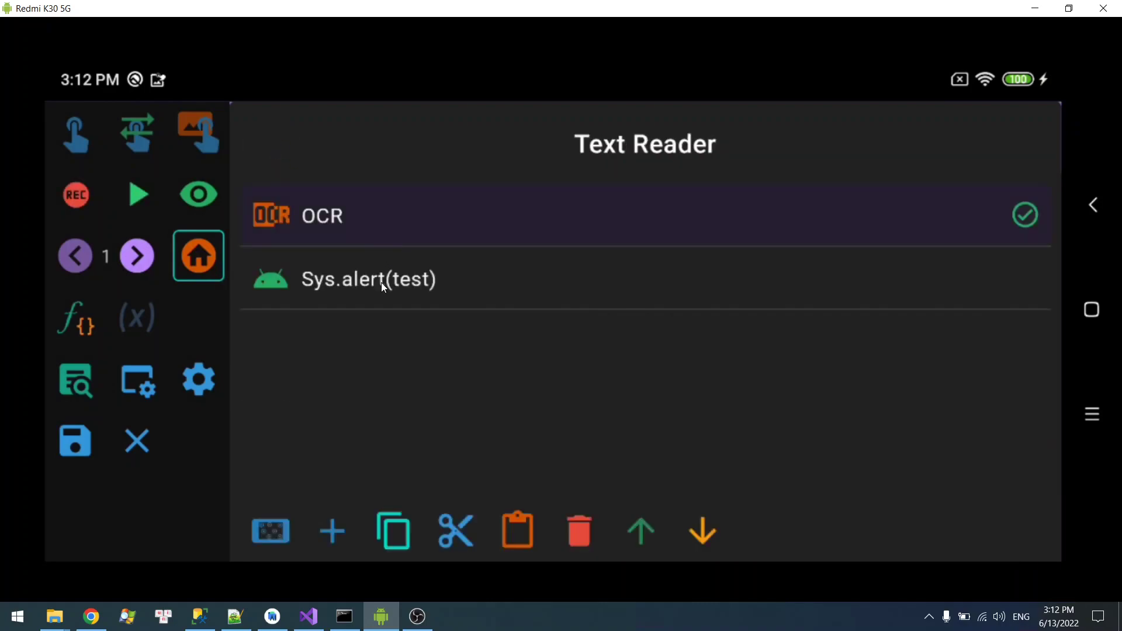
{"action": "left_click", "coordinate": [381, 282]}
{"action": "left_click", "coordinate": [142, 199]}
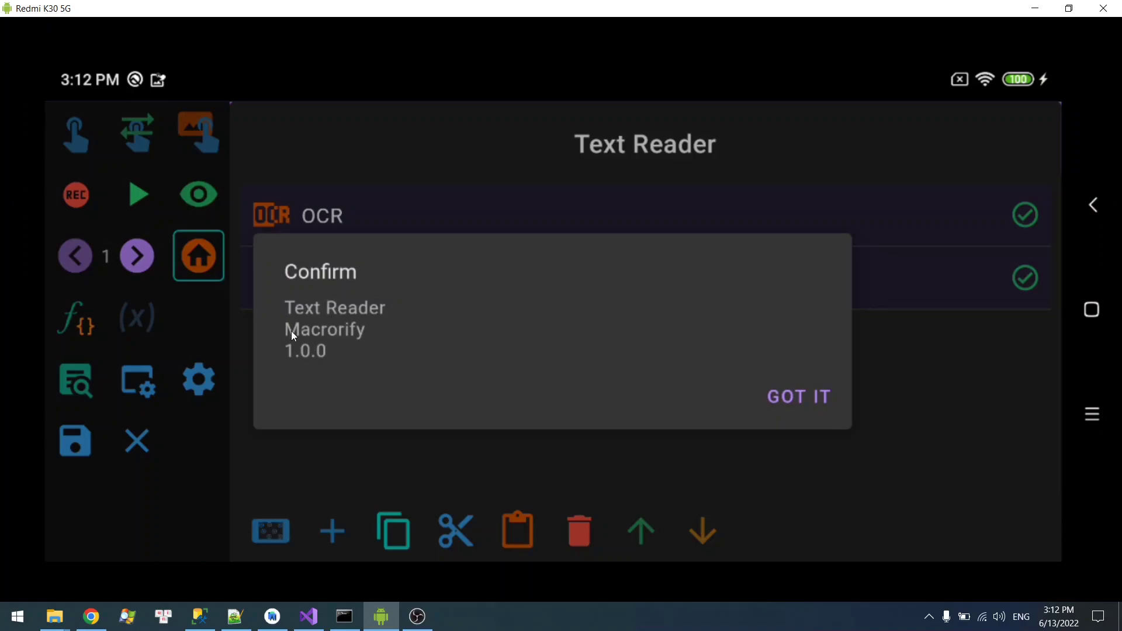
{"action": "left_click", "coordinate": [788, 395]}
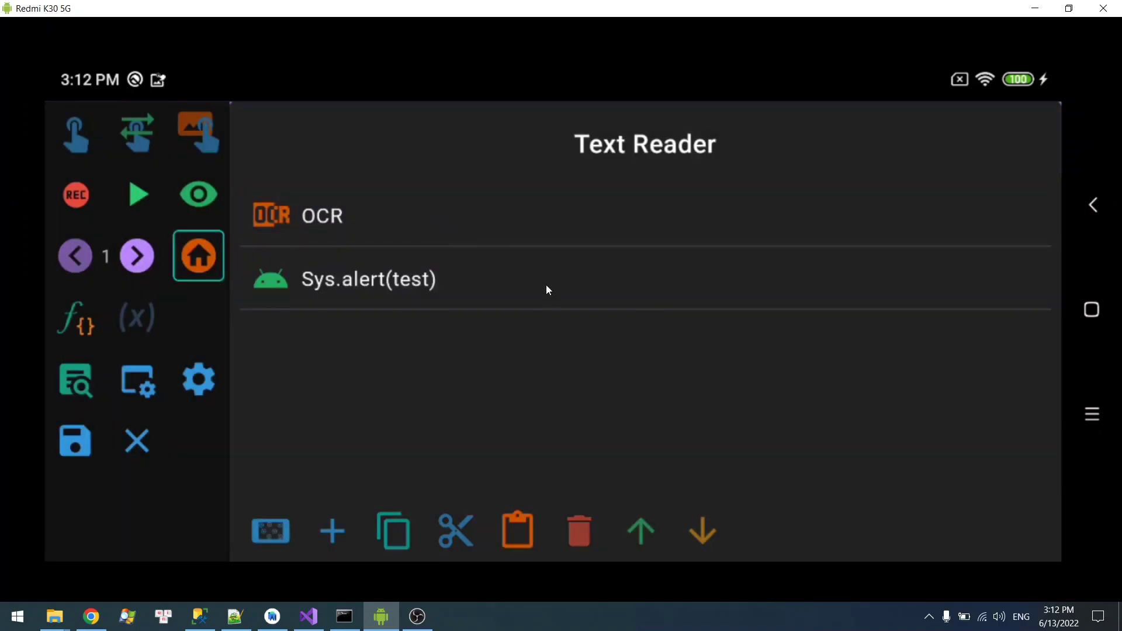
{"action": "left_click", "coordinate": [555, 216]}
{"action": "left_click_drag", "start_coordinate": [586, 413], "coordinate": [627, 194]}
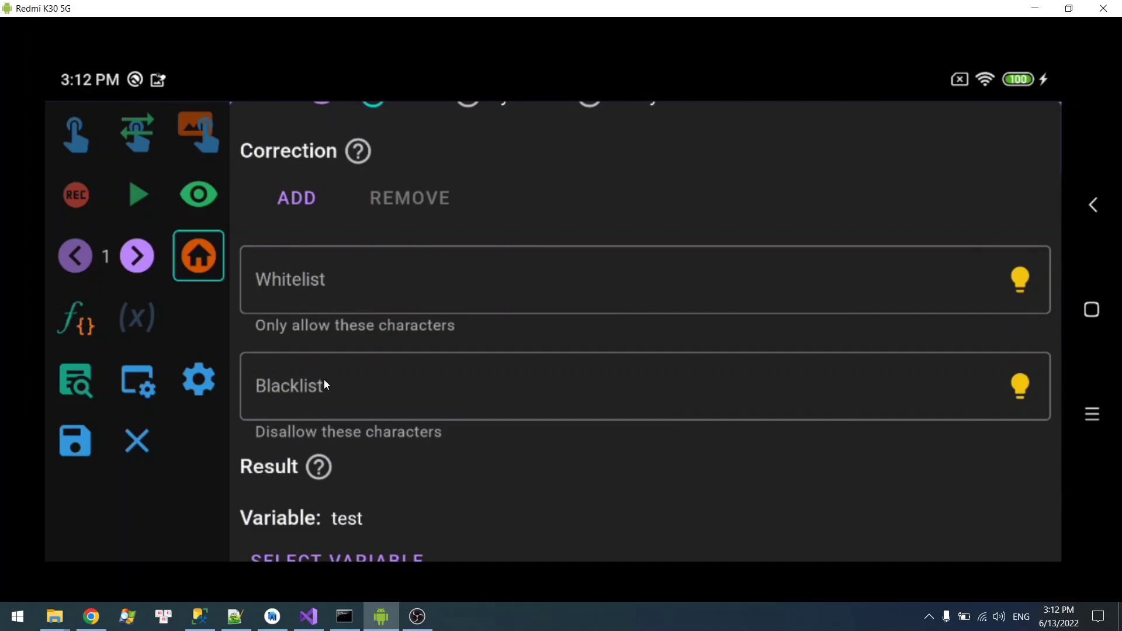
{"action": "left_click", "coordinate": [1015, 286]}
{"action": "left_click", "coordinate": [369, 333]}
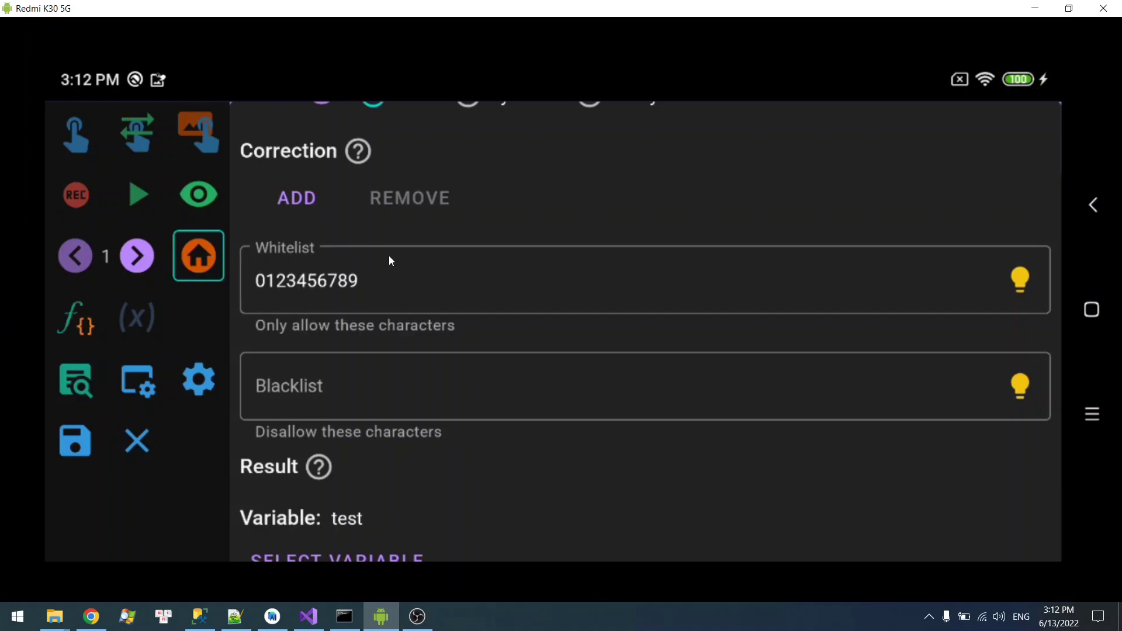
{"action": "left_click_drag", "start_coordinate": [581, 248], "coordinate": [583, 379]}
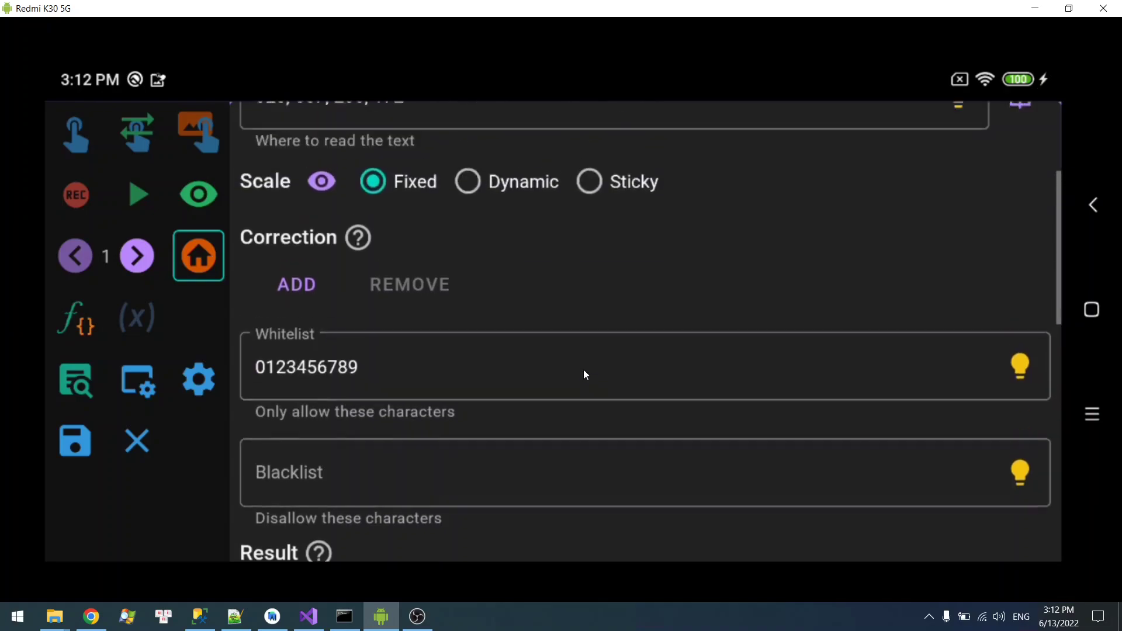
- Run the OCR and Sys.alert(test) steps and dismiss the alert showing 100
{"action": "left_click", "coordinate": [272, 141]}
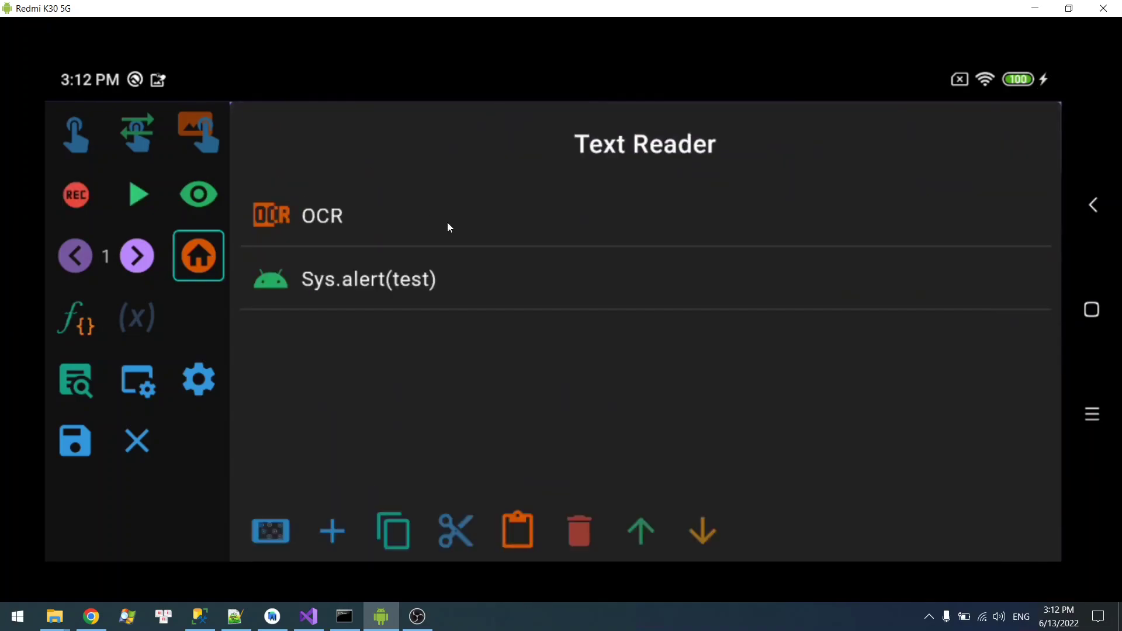
{"action": "left_click", "coordinate": [437, 285]}
{"action": "left_click", "coordinate": [298, 215]}
{"action": "left_click", "coordinate": [150, 196]}
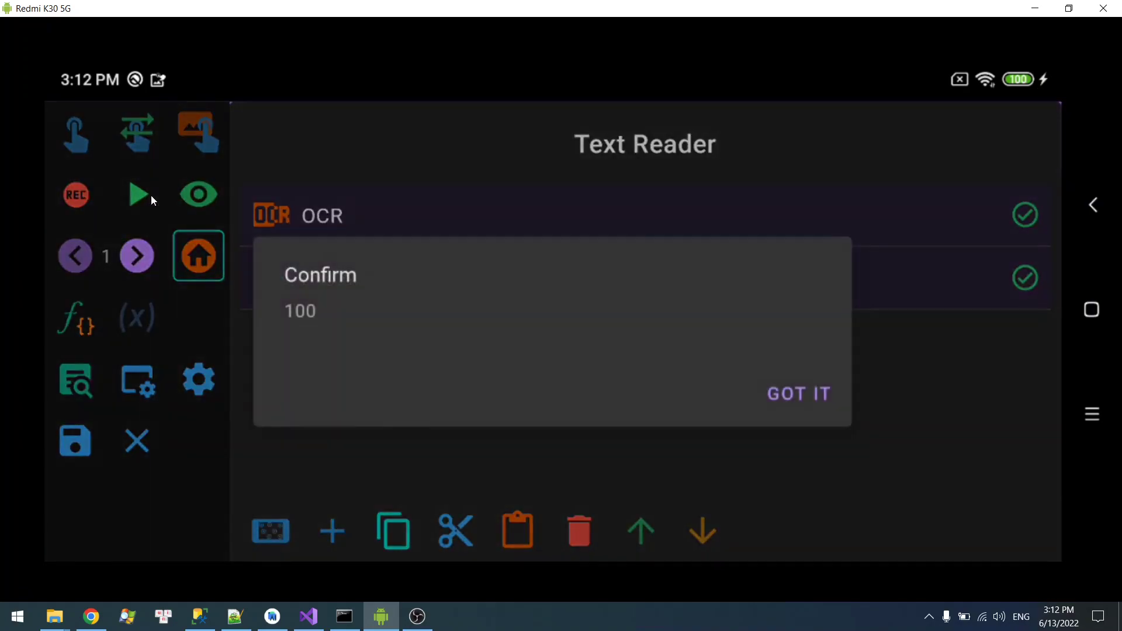
{"action": "left_click", "coordinate": [778, 393]}
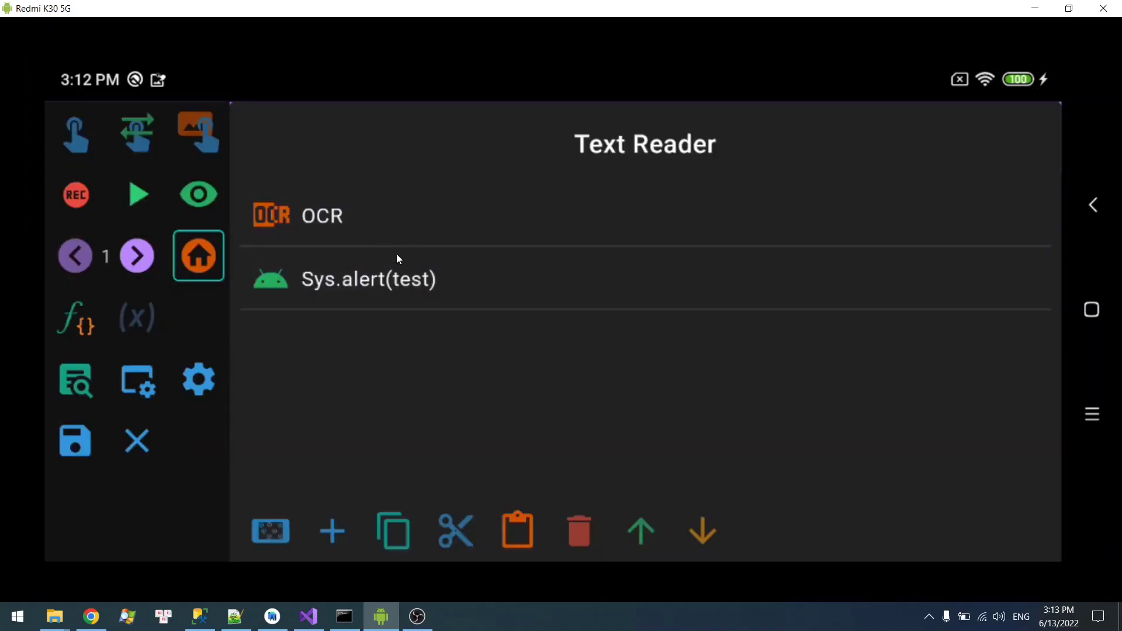
- Add a Conditional (if-else) step with the simple condition test Equal 100
{"action": "left_click", "coordinate": [335, 532]}
{"action": "left_click_drag", "start_coordinate": [601, 410], "coordinate": [659, 123]}
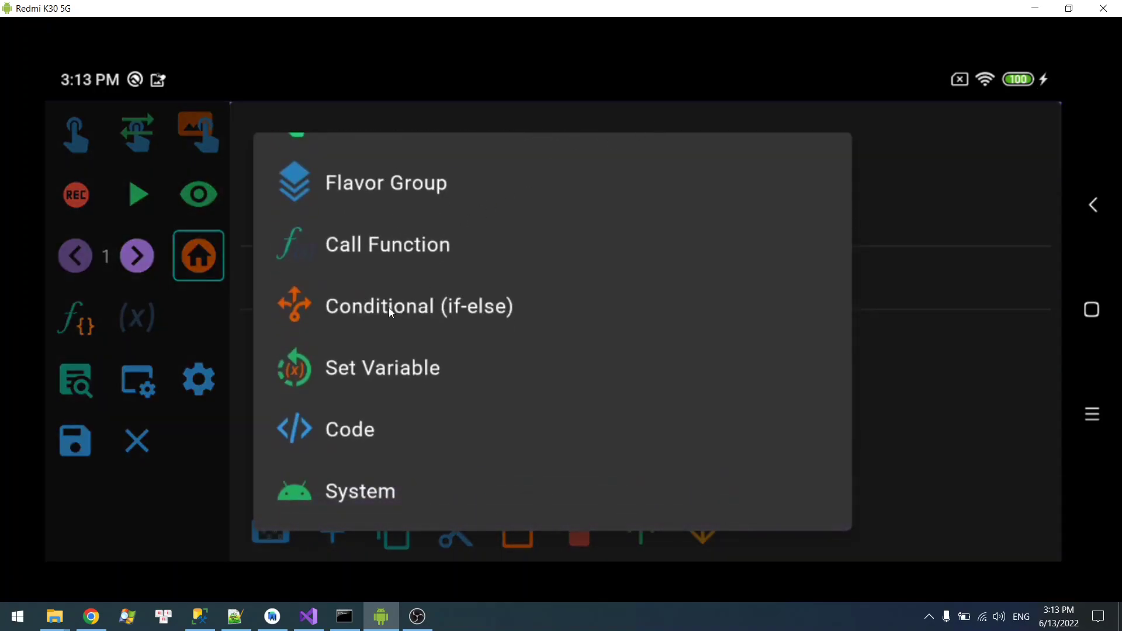
{"action": "left_click", "coordinate": [418, 307]}
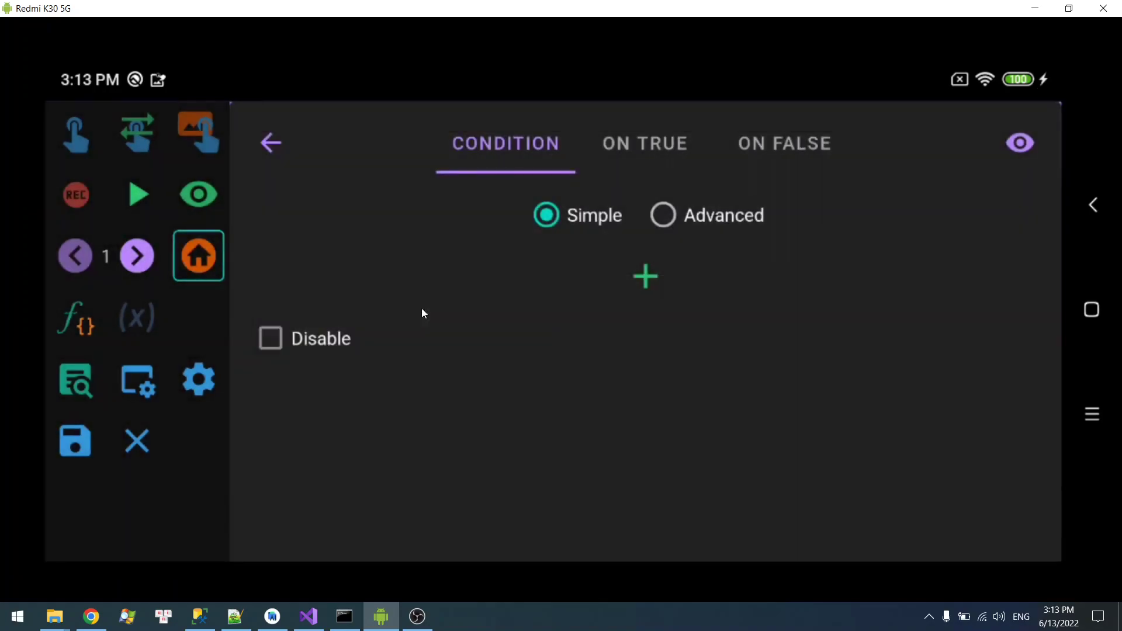
{"action": "left_click", "coordinate": [645, 276]}
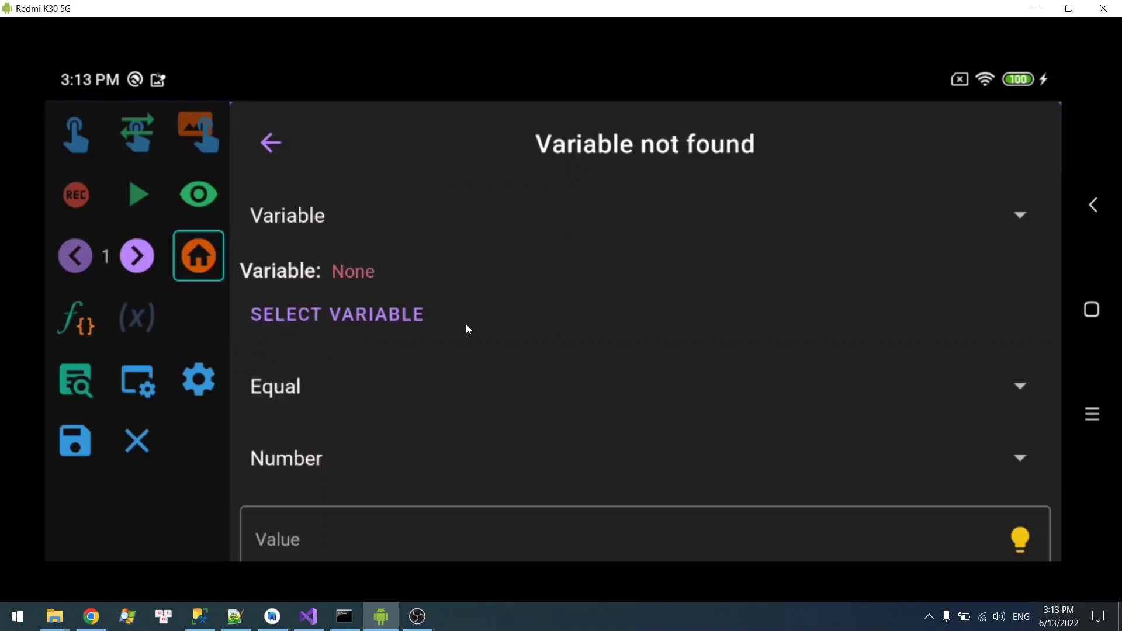
{"action": "left_click", "coordinate": [363, 317]}
{"action": "left_click", "coordinate": [417, 332]}
{"action": "scroll", "coordinate": [517, 386], "scroll_direction": "down", "scroll_amount": 2}
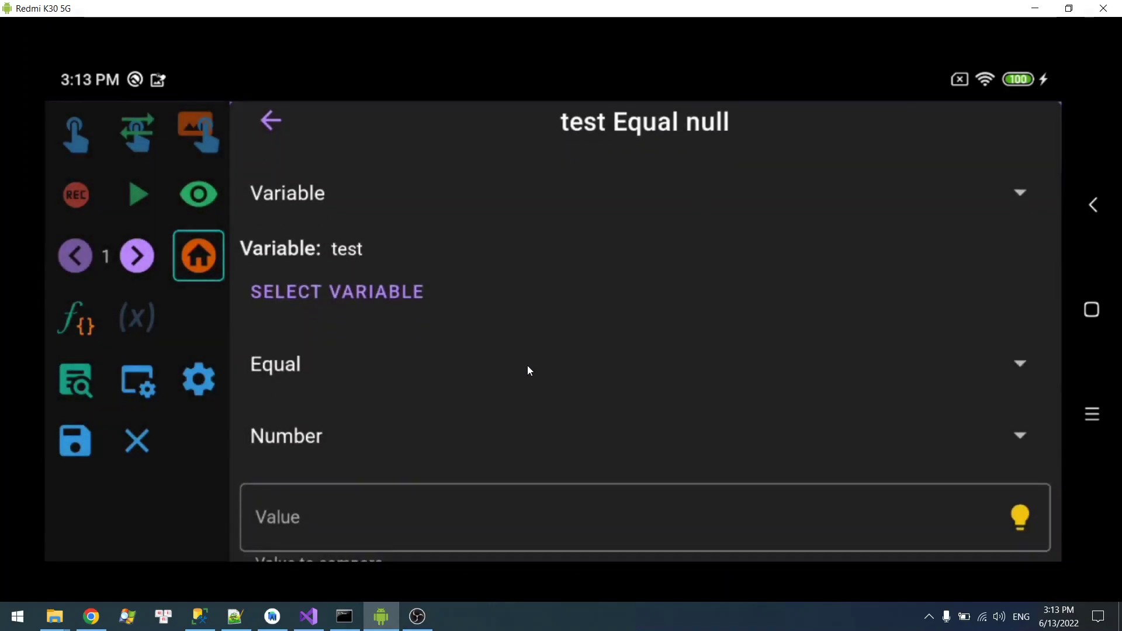
{"action": "left_click", "coordinate": [328, 513]}
{"action": "type", "text": "100"}
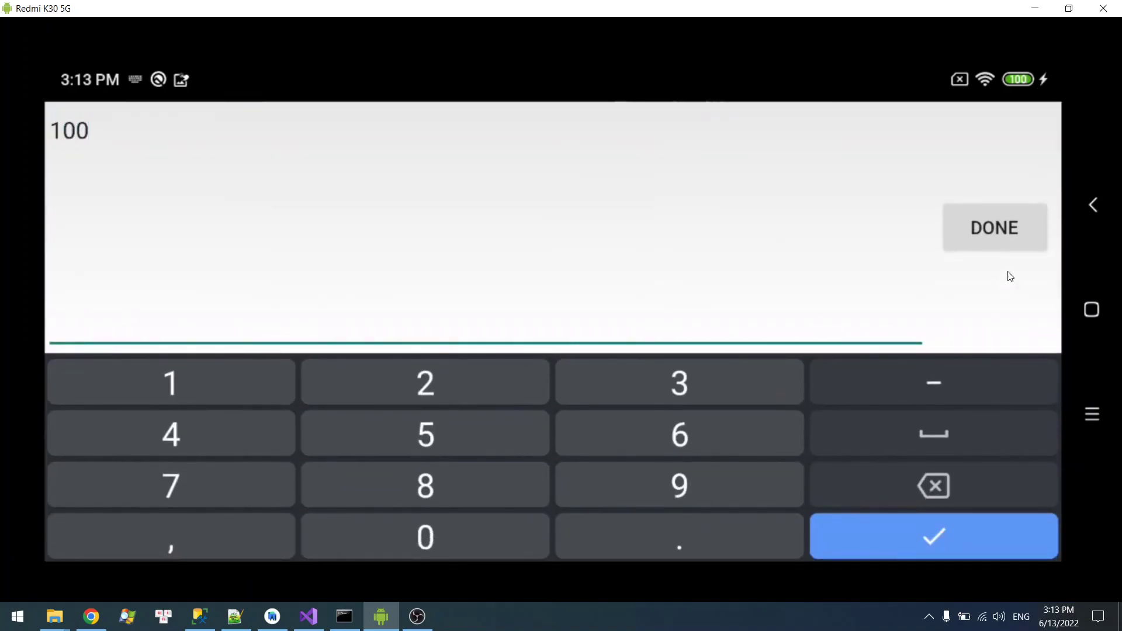
{"action": "left_click", "coordinate": [989, 242]}
{"action": "left_click", "coordinate": [270, 109]}
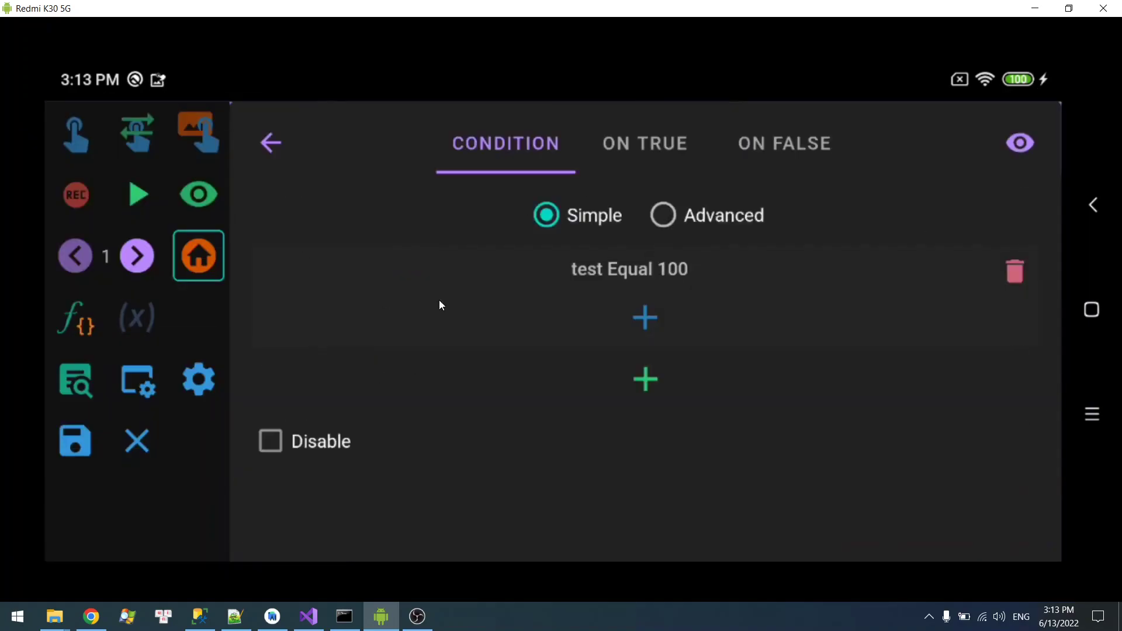
{"action": "left_click", "coordinate": [626, 153]}
- In the On True branch, add a System Toast message with String text 'True'
{"action": "left_click", "coordinate": [333, 533]}
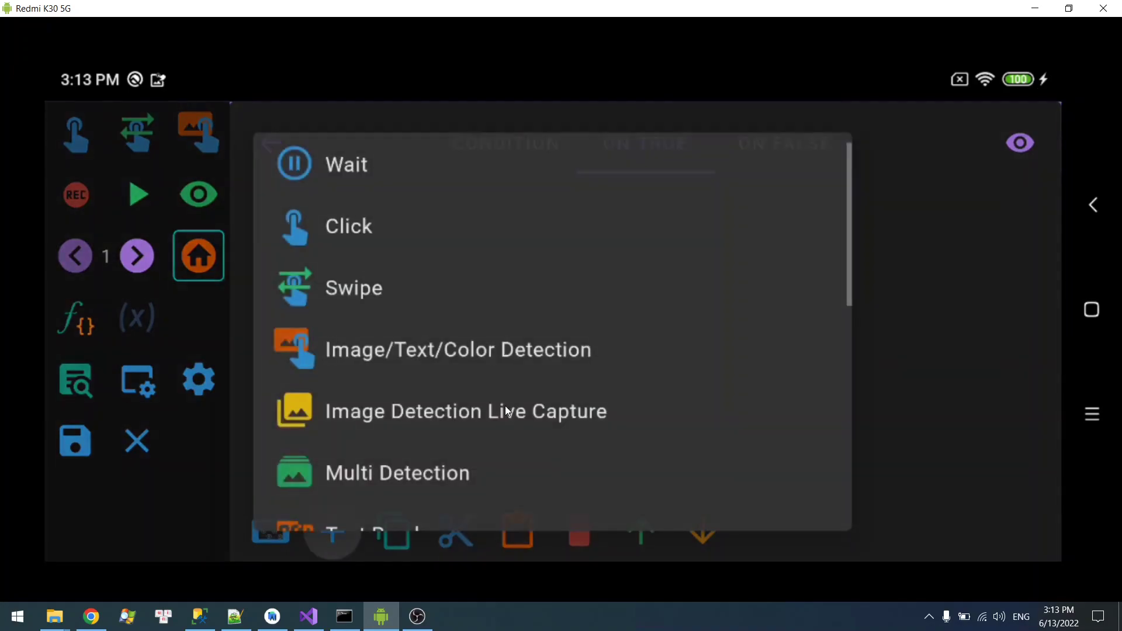
{"action": "left_click_drag", "start_coordinate": [394, 520], "coordinate": [344, 328]}
{"action": "left_click", "coordinate": [430, 482]}
{"action": "left_click", "coordinate": [404, 247]}
{"action": "left_click_drag", "start_coordinate": [408, 281], "coordinate": [438, 333]}
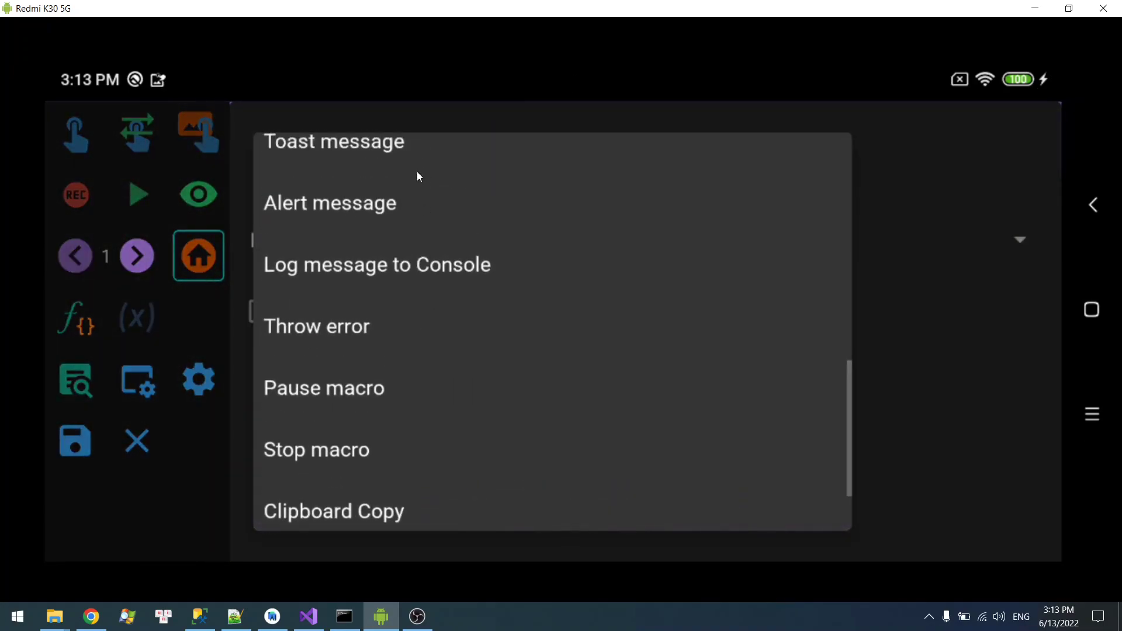
{"action": "left_click_drag", "start_coordinate": [418, 183], "coordinate": [374, 237]}
{"action": "left_click", "coordinate": [375, 234]}
{"action": "left_click", "coordinate": [400, 346]}
{"action": "left_click", "coordinate": [427, 349]}
{"action": "left_click", "coordinate": [409, 435]}
{"action": "type", "text": "True"}
{"action": "key", "text": "Return"}
{"action": "left_click", "coordinate": [276, 144]}
- Add a Wait step of 2000 ms after the toast
{"action": "left_click", "coordinate": [333, 532]}
{"action": "left_click", "coordinate": [402, 183]}
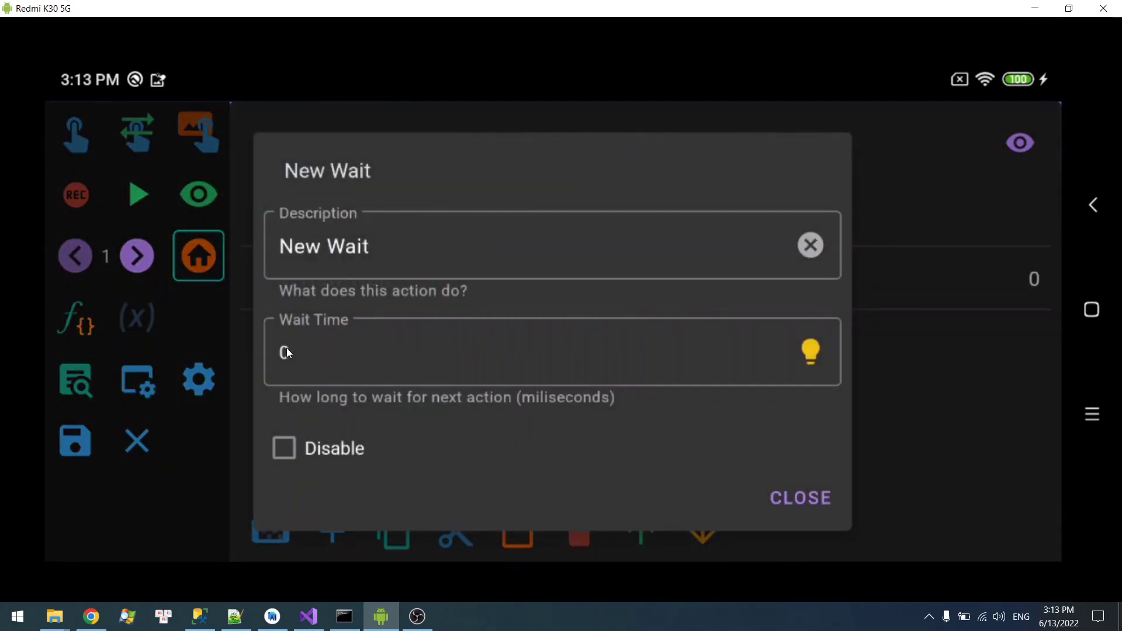
{"action": "left_click", "coordinate": [286, 350]}
{"action": "type", "text": "2000"}
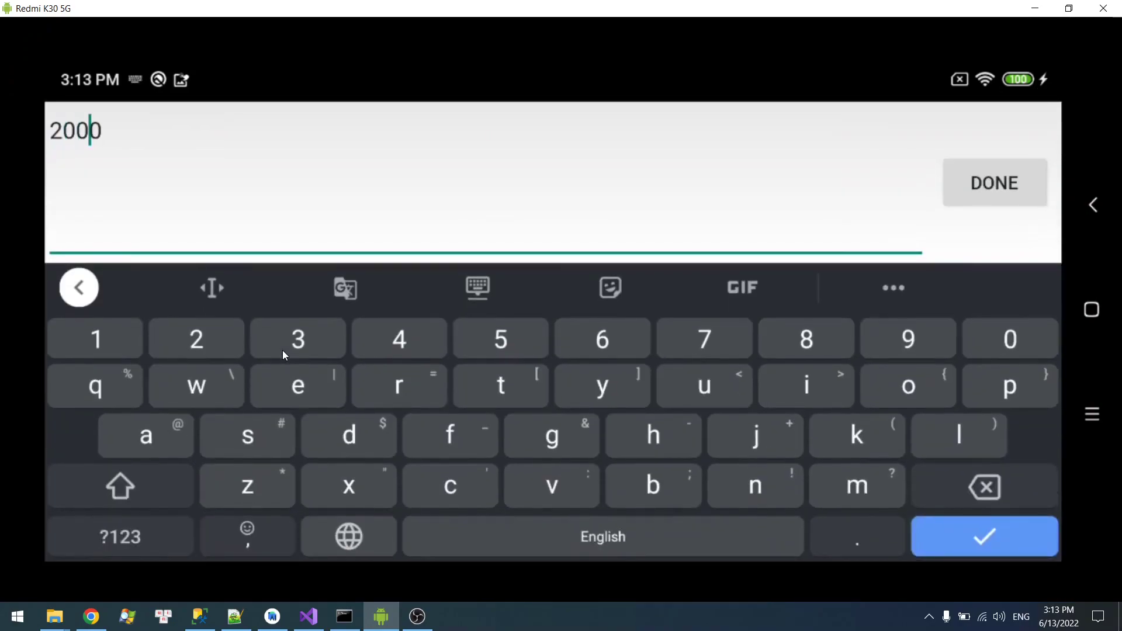
{"action": "left_click", "coordinate": [995, 200]}
{"action": "left_click", "coordinate": [794, 483]}
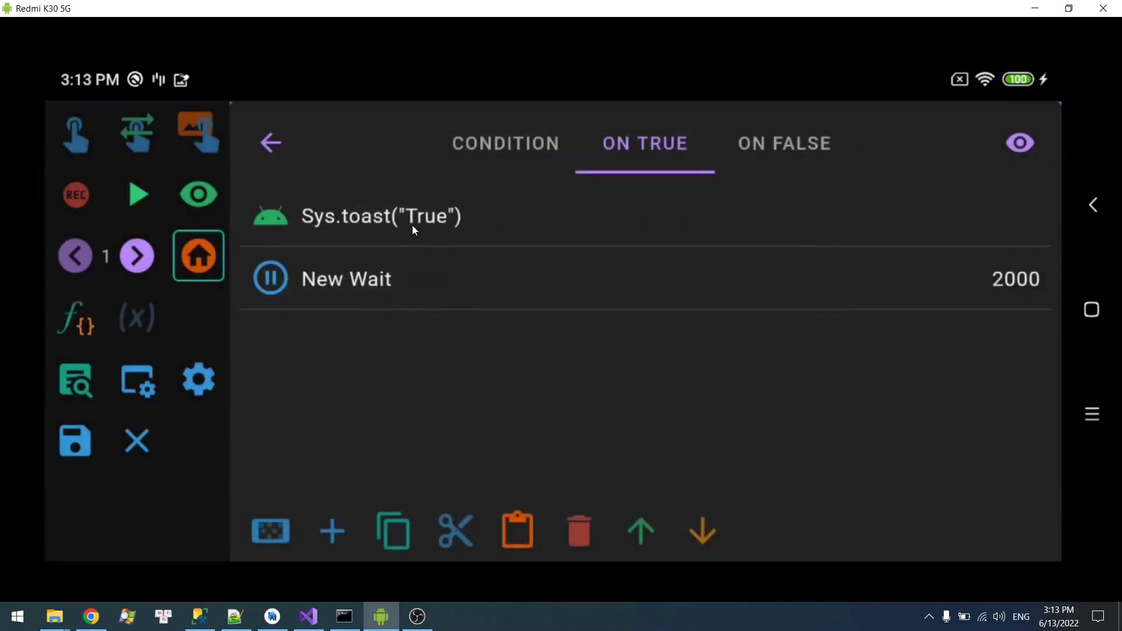
- Copy the toast and wait steps into the On False branch
{"action": "left_click", "coordinate": [412, 227]}
{"action": "left_click", "coordinate": [413, 261]}
{"action": "left_click", "coordinate": [393, 529]}
{"action": "left_click", "coordinate": [759, 147]}
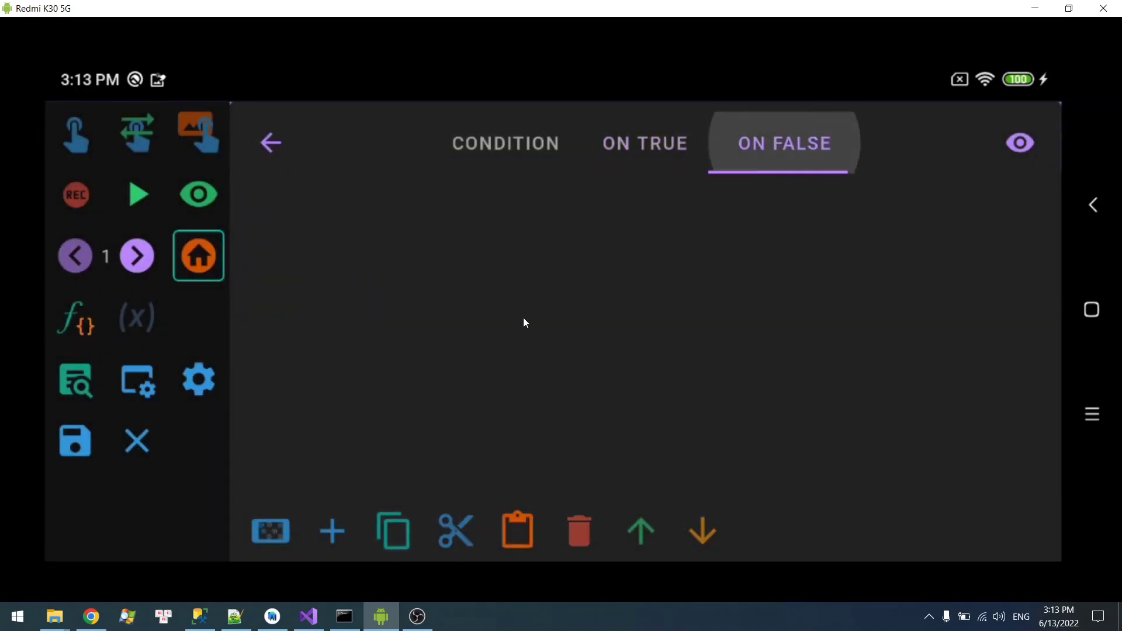
{"action": "left_click", "coordinate": [514, 531]}
- Change the pasted On False toast text to 'False'
{"action": "left_click", "coordinate": [407, 237]}
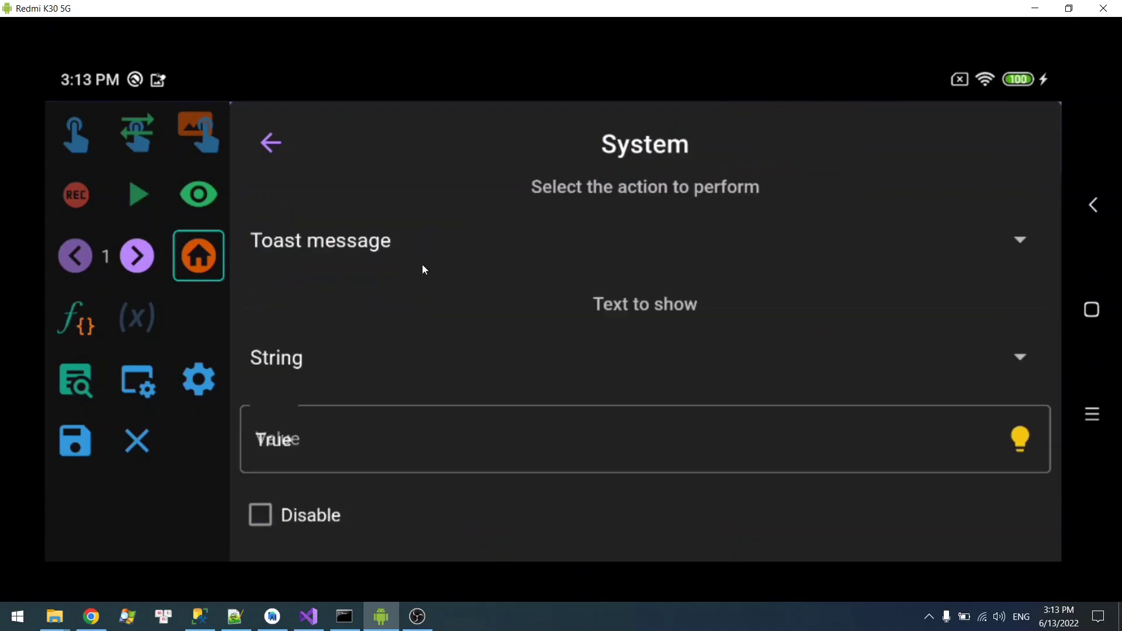
{"action": "left_click", "coordinate": [407, 451]}
{"action": "key", "text": "BackSpace"}
{"action": "key", "text": "BackSpace"}
{"action": "key", "text": "BackSpace"}
{"action": "key", "text": "BackSpace"}
{"action": "type", "text": "False"}
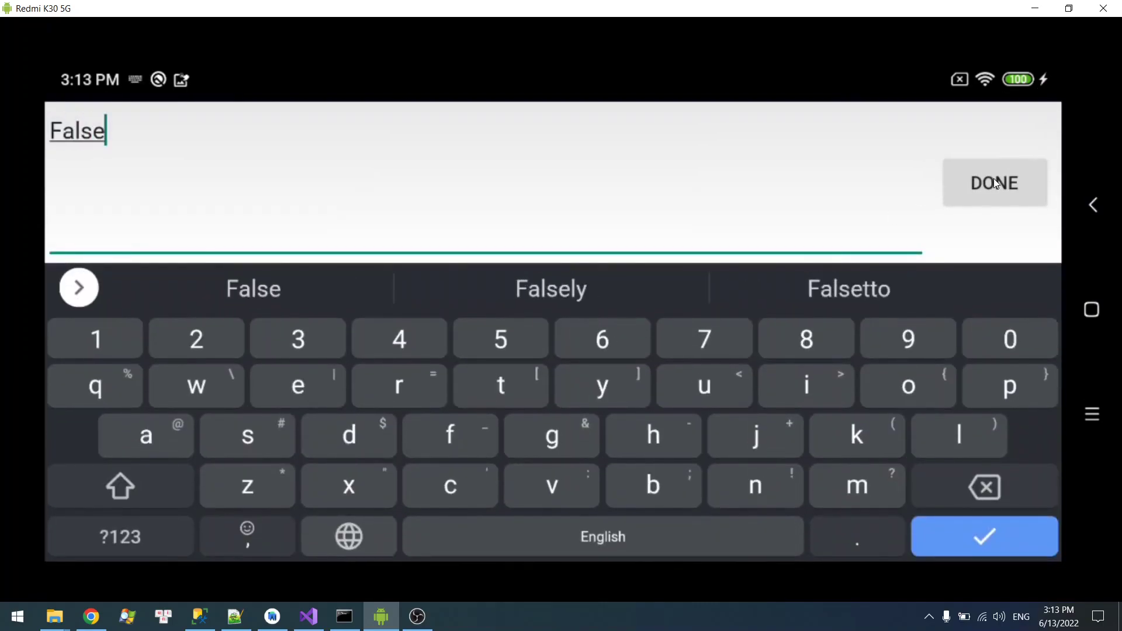
{"action": "left_click", "coordinate": [995, 182]}
{"action": "left_click", "coordinate": [281, 139]}
{"action": "left_click", "coordinate": [281, 139]}
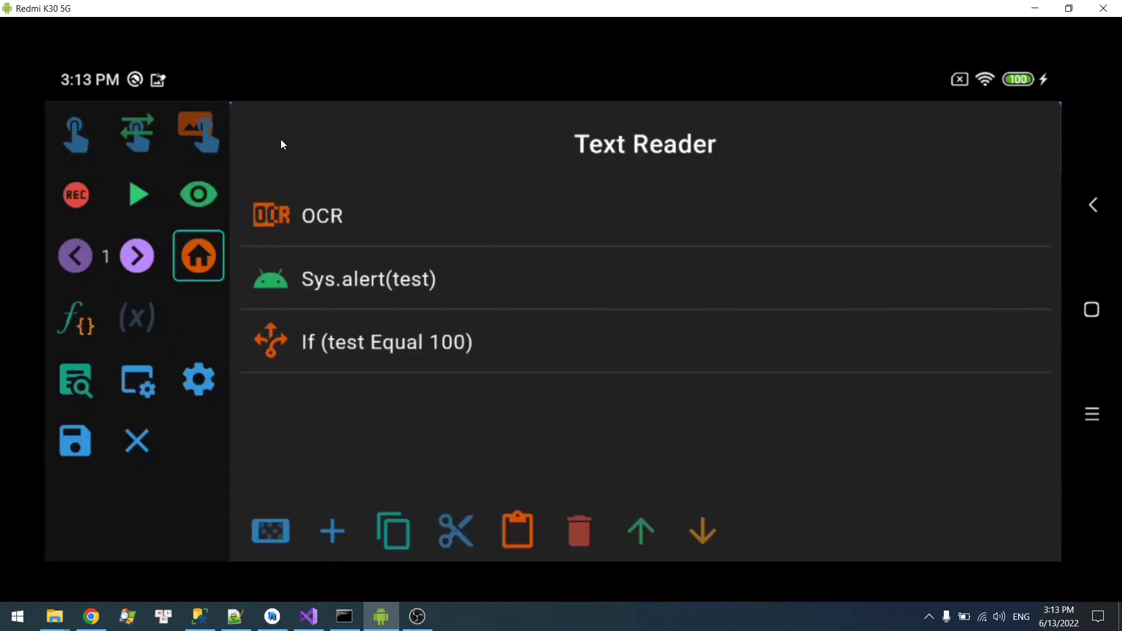
- Select the OCR and if-else steps and run them
{"action": "left_click", "coordinate": [374, 219]}
{"action": "left_click", "coordinate": [368, 338]}
{"action": "left_click", "coordinate": [128, 197]}
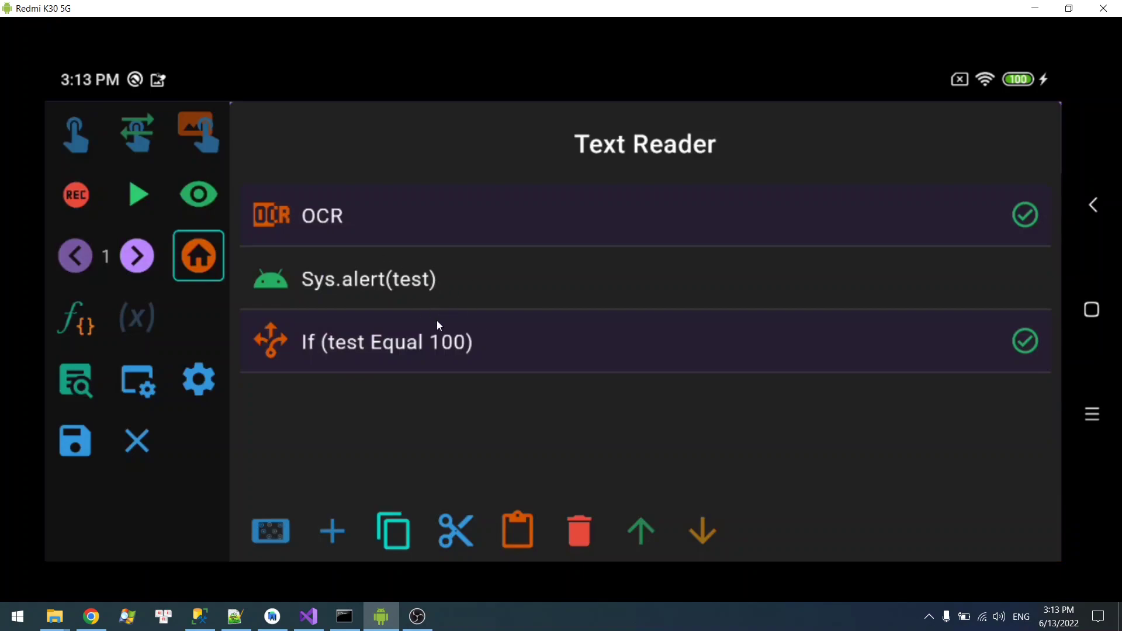
- Change the if-else condition operator from Equal to Greater
{"action": "left_click", "coordinate": [438, 330]}
{"action": "left_click", "coordinate": [387, 220]}
{"action": "left_click", "coordinate": [444, 363]}
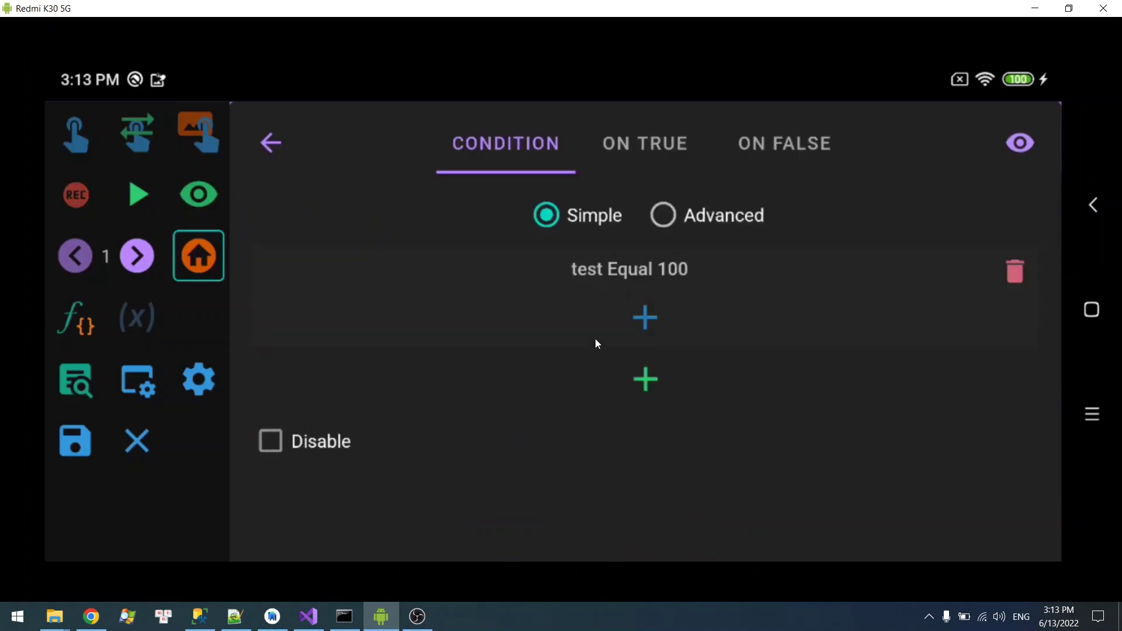
{"action": "left_click", "coordinate": [612, 275]}
{"action": "scroll", "coordinate": [389, 365], "scroll_direction": "down", "scroll_amount": 1}
{"action": "left_click", "coordinate": [363, 357]}
{"action": "left_click", "coordinate": [461, 316]}
- Change the compared value from 100 to 50 and run the if-else step
{"action": "left_click", "coordinate": [393, 510]}
{"action": "key", "text": "BackSpace"}
{"action": "key", "text": "BackSpace"}
{"action": "key", "text": "BackSpace"}
{"action": "type", "text": "50"}
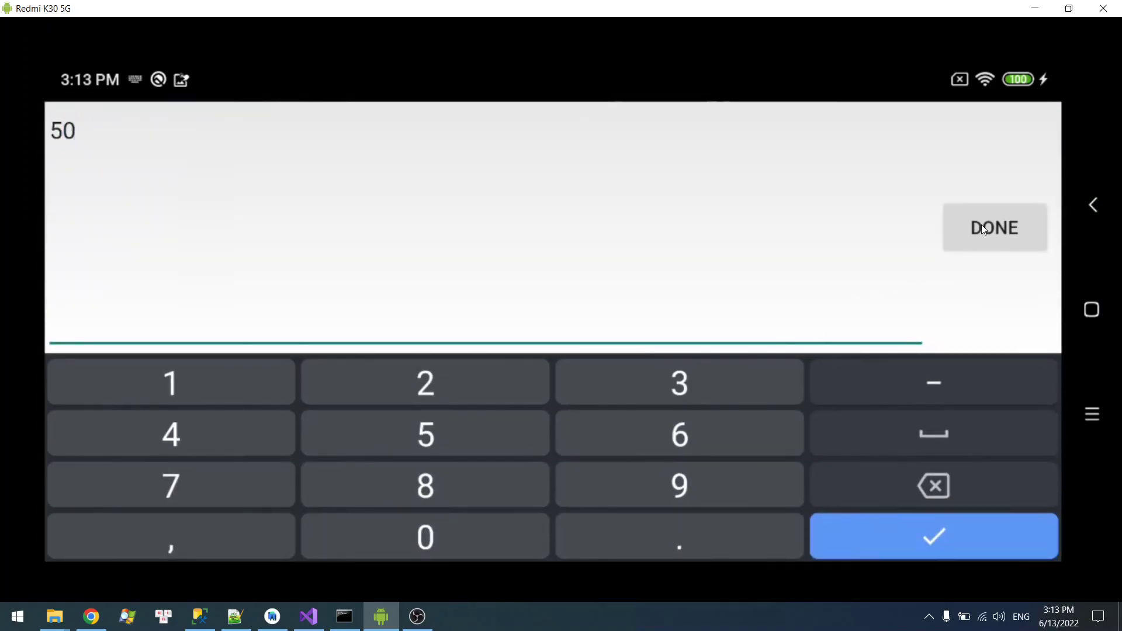
{"action": "left_click", "coordinate": [984, 230]}
{"action": "left_click", "coordinate": [268, 132]}
{"action": "left_click", "coordinate": [270, 137]}
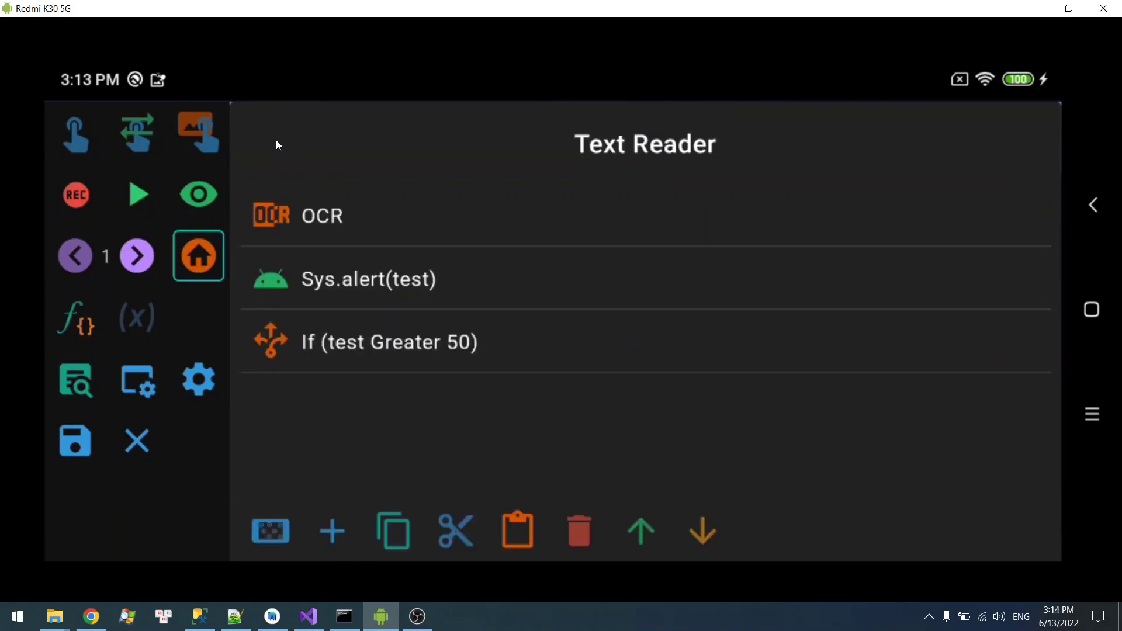
{"action": "left_click", "coordinate": [374, 346]}
{"action": "left_click", "coordinate": [176, 239]}
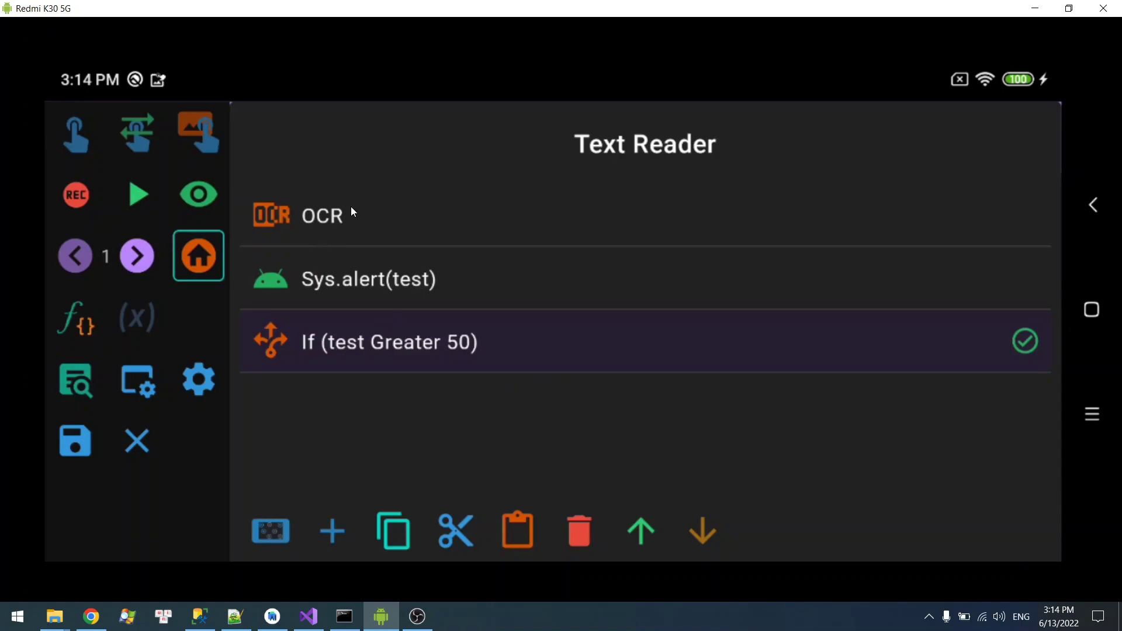
- Rerun the macro from the OCR step, then clear the step selection
{"action": "left_click", "coordinate": [353, 212]}
{"action": "left_click", "coordinate": [140, 196]}
{"action": "left_click", "coordinate": [426, 341]}
{"action": "left_click", "coordinate": [406, 236]}
- Change the If condition from test Greater 50 to a String test Startwiths "1"
{"action": "left_click", "coordinate": [448, 340]}
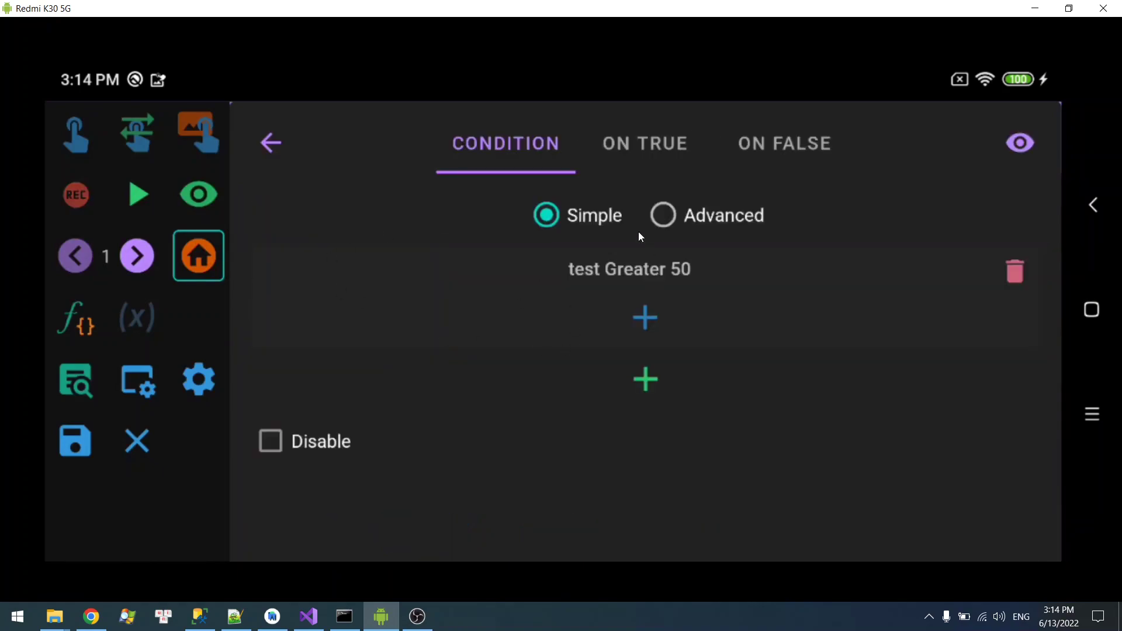
{"action": "left_click", "coordinate": [631, 266]}
{"action": "scroll", "coordinate": [521, 398], "scroll_direction": "down", "scroll_amount": 1}
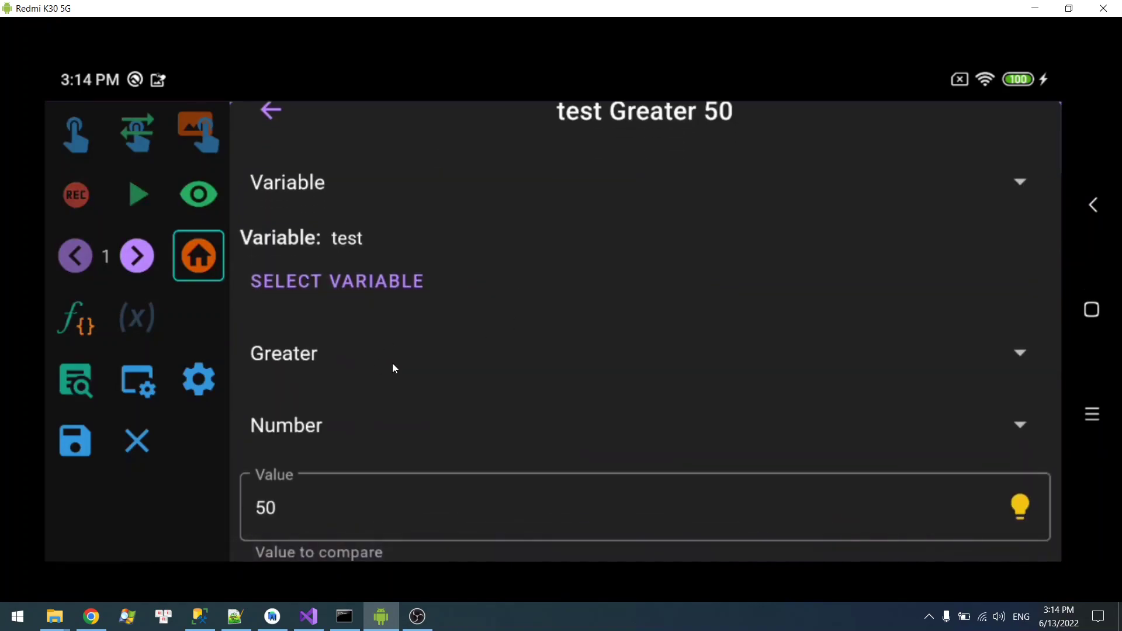
{"action": "left_click", "coordinate": [320, 429]}
{"action": "left_click", "coordinate": [391, 345]}
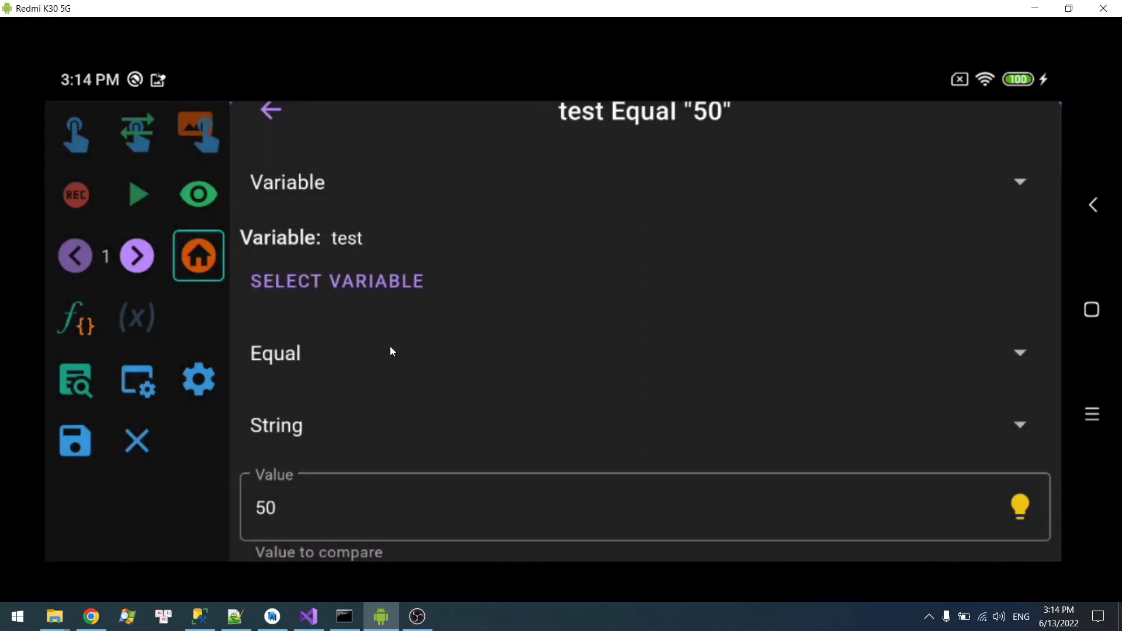
{"action": "left_click", "coordinate": [390, 347]}
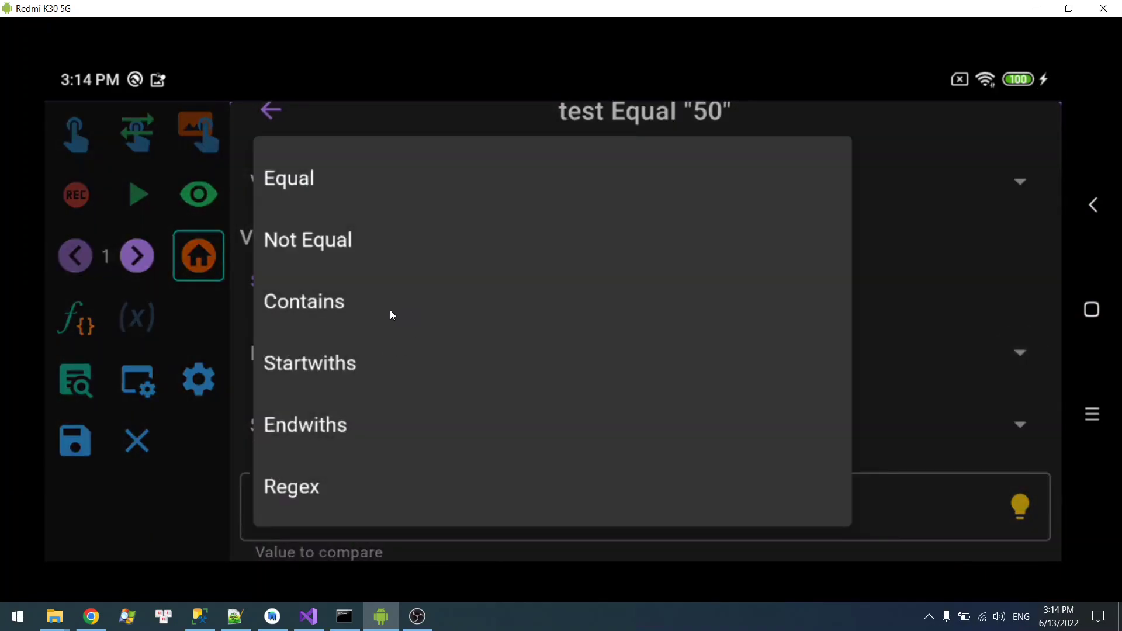
{"action": "left_click", "coordinate": [321, 366]}
{"action": "left_click", "coordinate": [342, 500]}
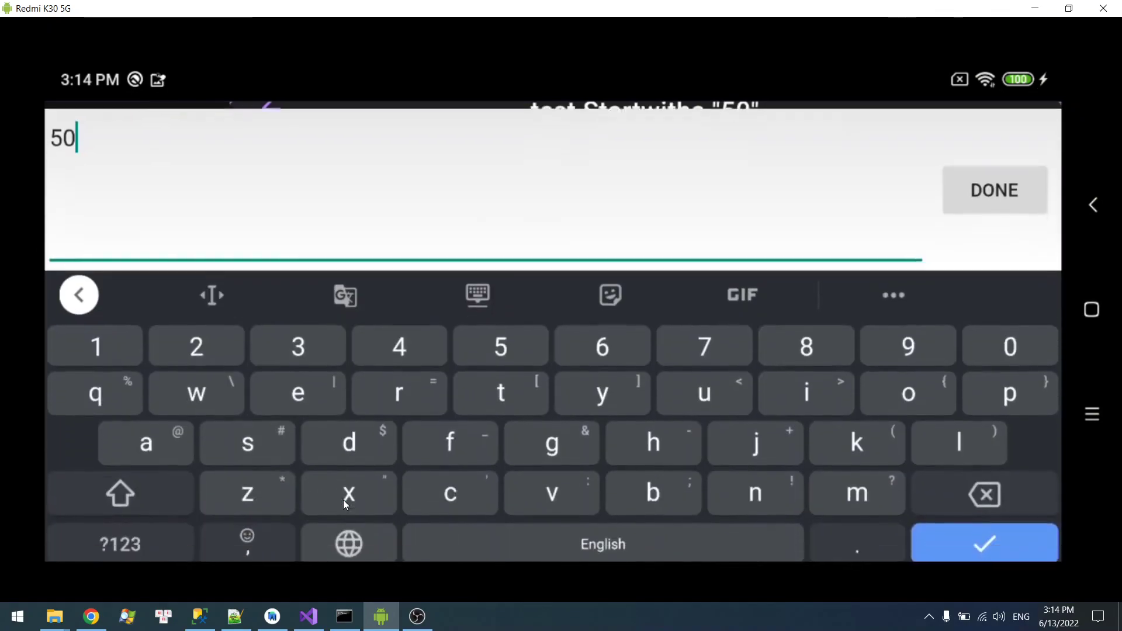
{"action": "key", "text": "BackSpace"}
{"action": "key", "text": "BackSpace"}
{"action": "type", "text": "1"}
{"action": "left_click", "coordinate": [988, 186]}
{"action": "left_click", "coordinate": [271, 120]}
{"action": "left_click", "coordinate": [271, 125]}
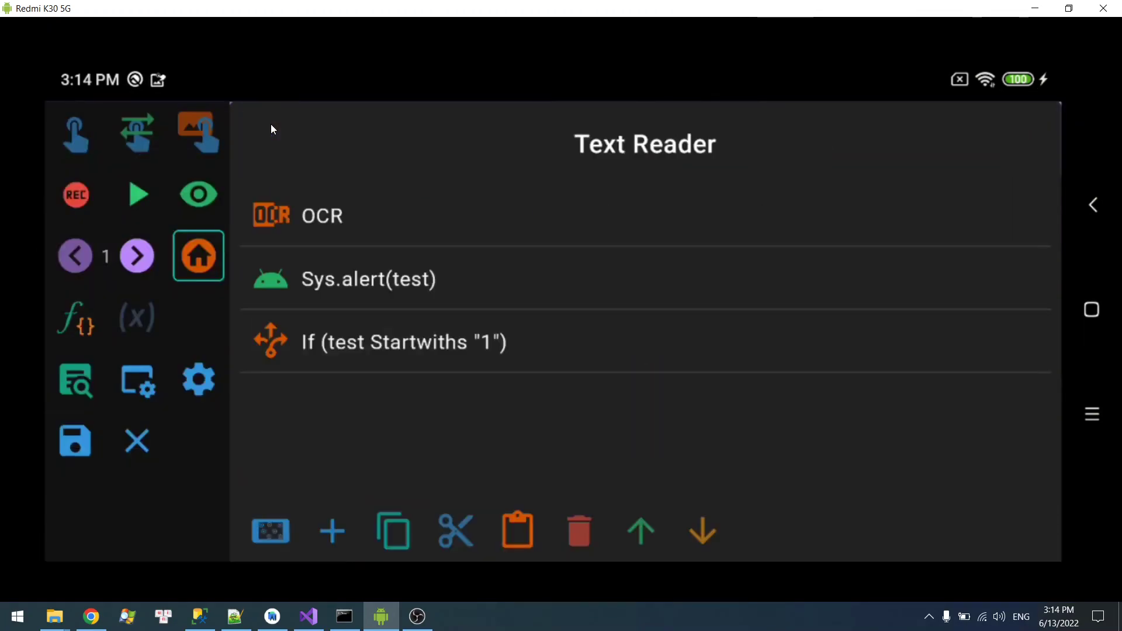
- Run the OCR and If steps again, which now shows True
{"action": "left_click", "coordinate": [374, 342]}
{"action": "left_click", "coordinate": [365, 222]}
{"action": "left_click", "coordinate": [142, 209]}
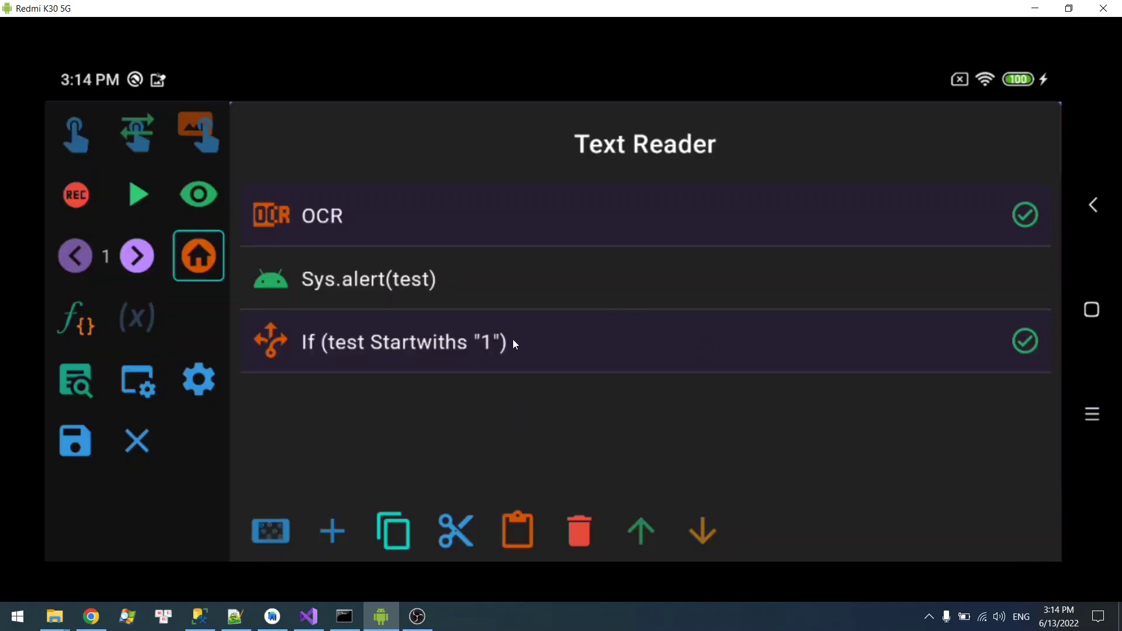
- Clear the selection and add a Set Variable step after the If step
{"action": "left_click", "coordinate": [513, 340]}
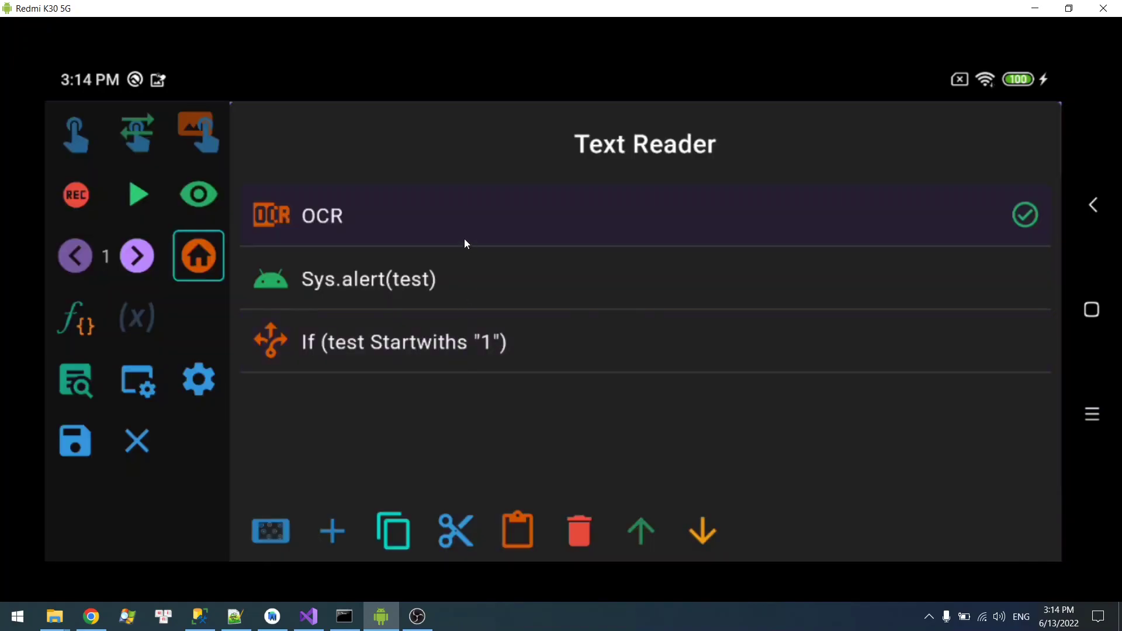
{"action": "left_click", "coordinate": [466, 241]}
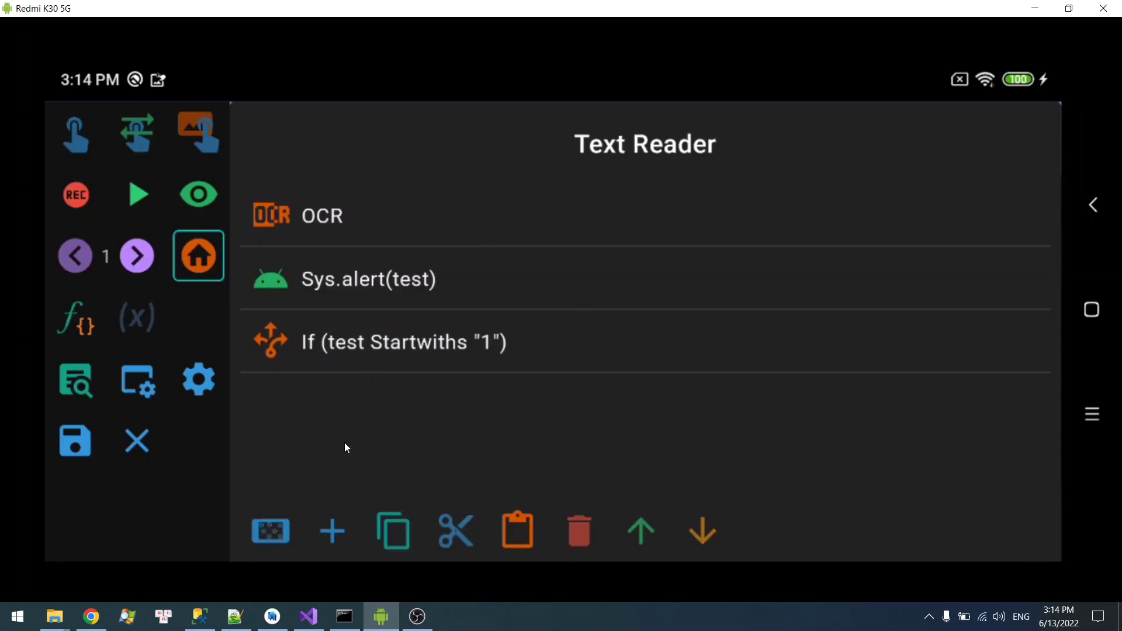
{"action": "left_click", "coordinate": [333, 531]}
{"action": "left_click_drag", "start_coordinate": [563, 408], "coordinate": [636, 113]}
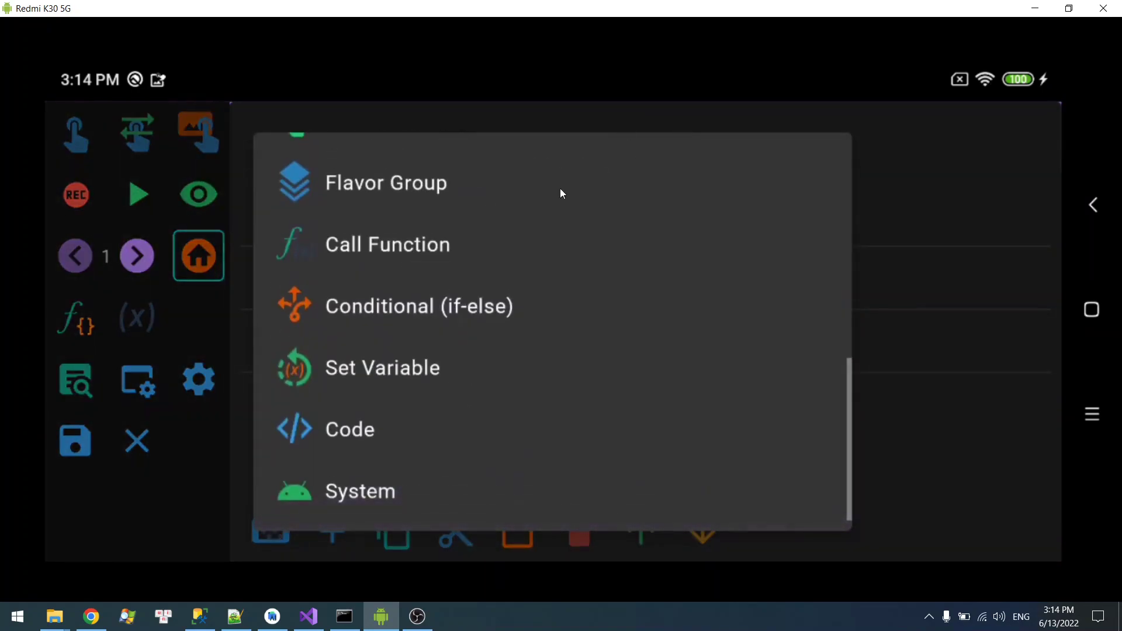
{"action": "left_click_drag", "start_coordinate": [538, 214], "coordinate": [542, 302]}
{"action": "left_click", "coordinate": [418, 435]}
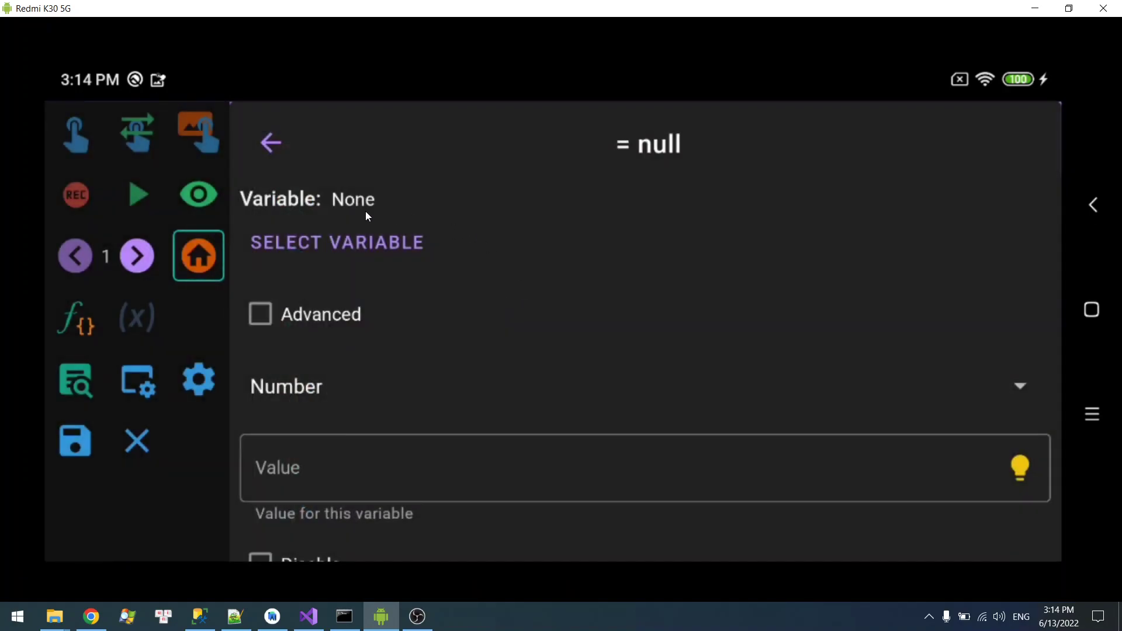
- Make the new step set test to test + 1 using the Increment value
{"action": "left_click", "coordinate": [348, 243]}
{"action": "left_click", "coordinate": [380, 341]}
{"action": "scroll", "coordinate": [467, 304], "scroll_direction": "down", "scroll_amount": 1}
{"action": "left_click", "coordinate": [1018, 444]}
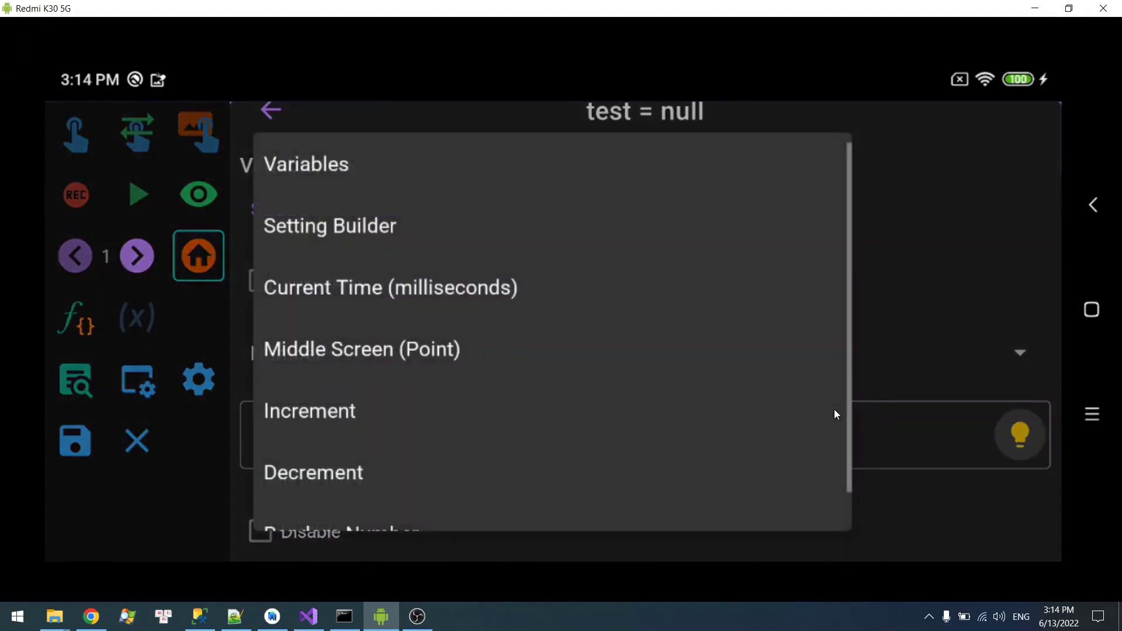
{"action": "scroll", "coordinate": [440, 381], "scroll_direction": "down", "scroll_amount": 1}
{"action": "left_click", "coordinate": [438, 381]}
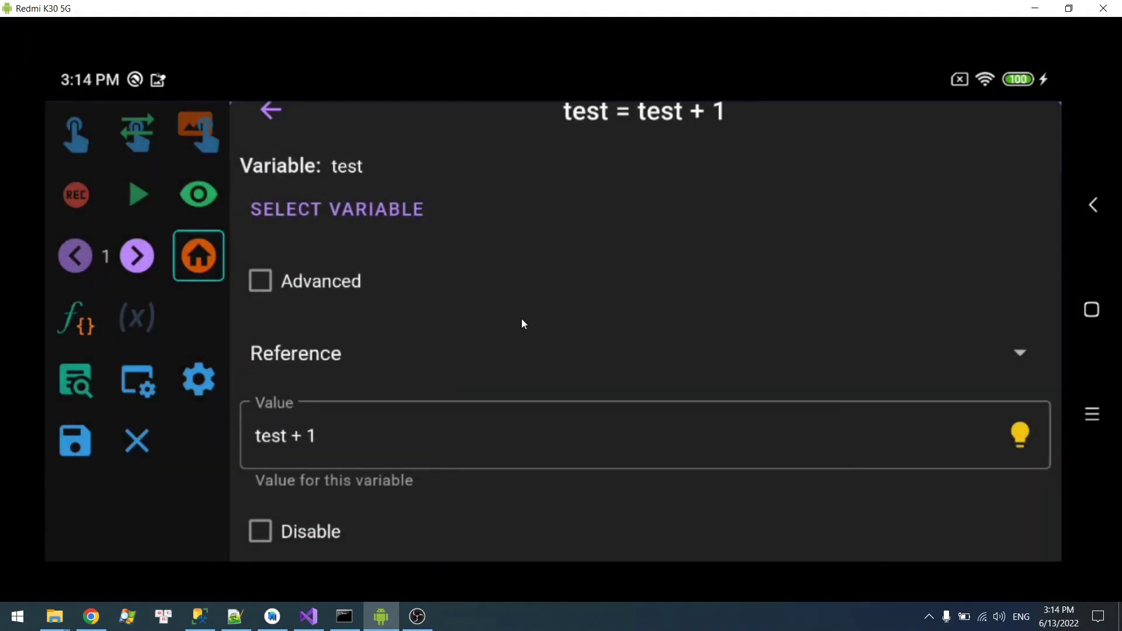
{"action": "scroll", "coordinate": [521, 324], "scroll_direction": "up", "scroll_amount": 1}
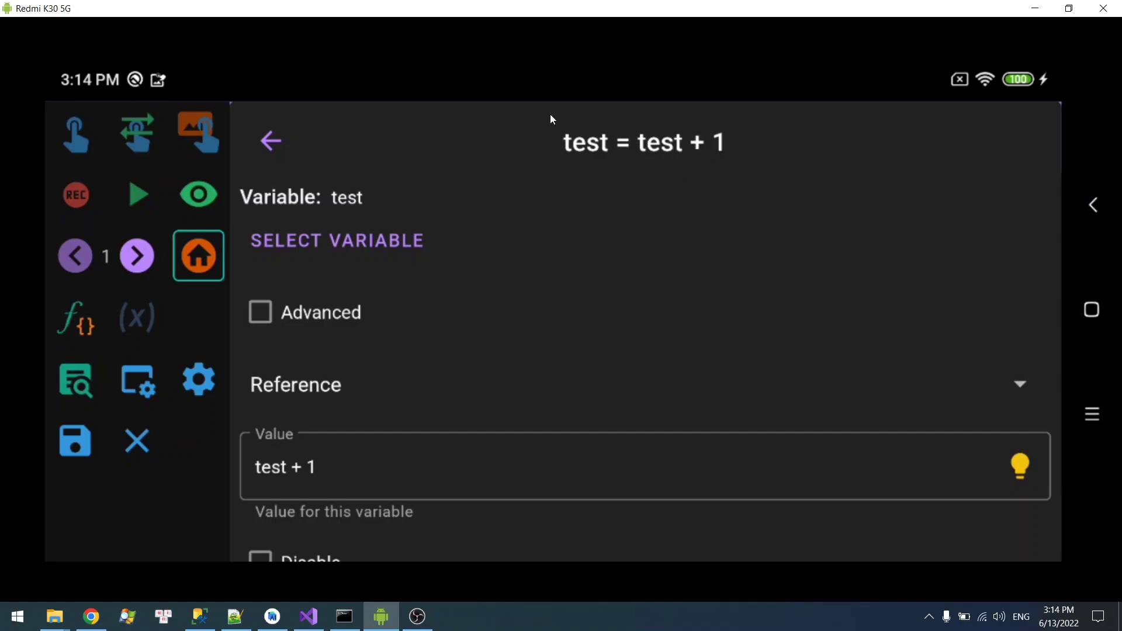
{"action": "left_click", "coordinate": [268, 149]}
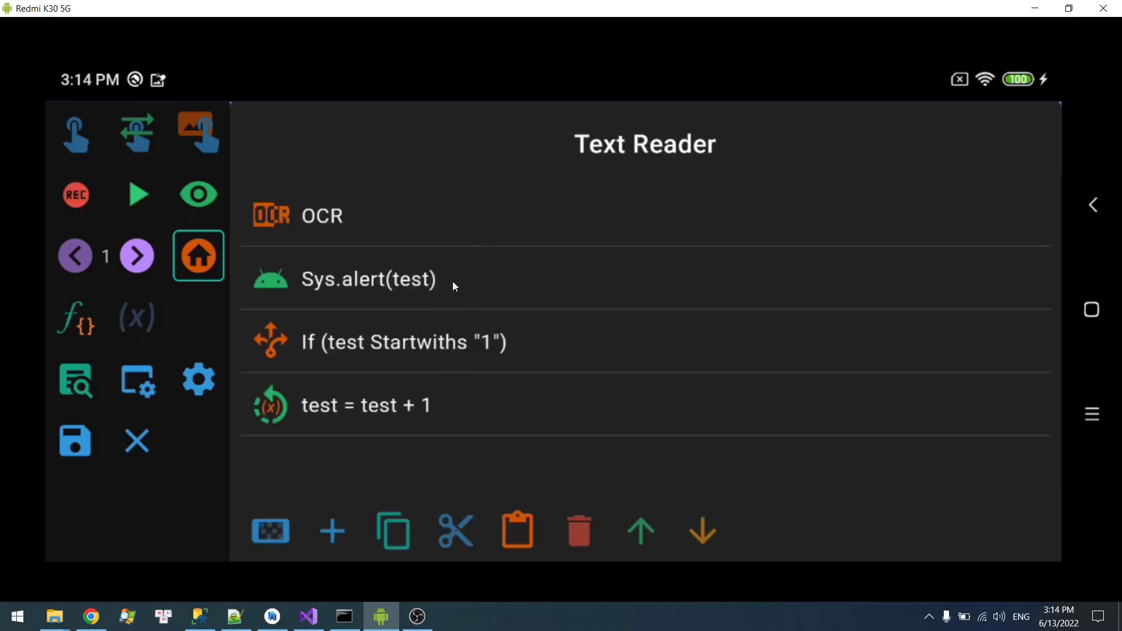
- Copy the Sys.alert(test) step and paste it at the end of the macro
{"action": "left_click", "coordinate": [452, 286]}
{"action": "left_click", "coordinate": [398, 519]}
{"action": "left_click", "coordinate": [507, 529]}
- Run the OCR, increment and final alert steps, then dismiss the 1001 alert
{"action": "left_click", "coordinate": [412, 183]}
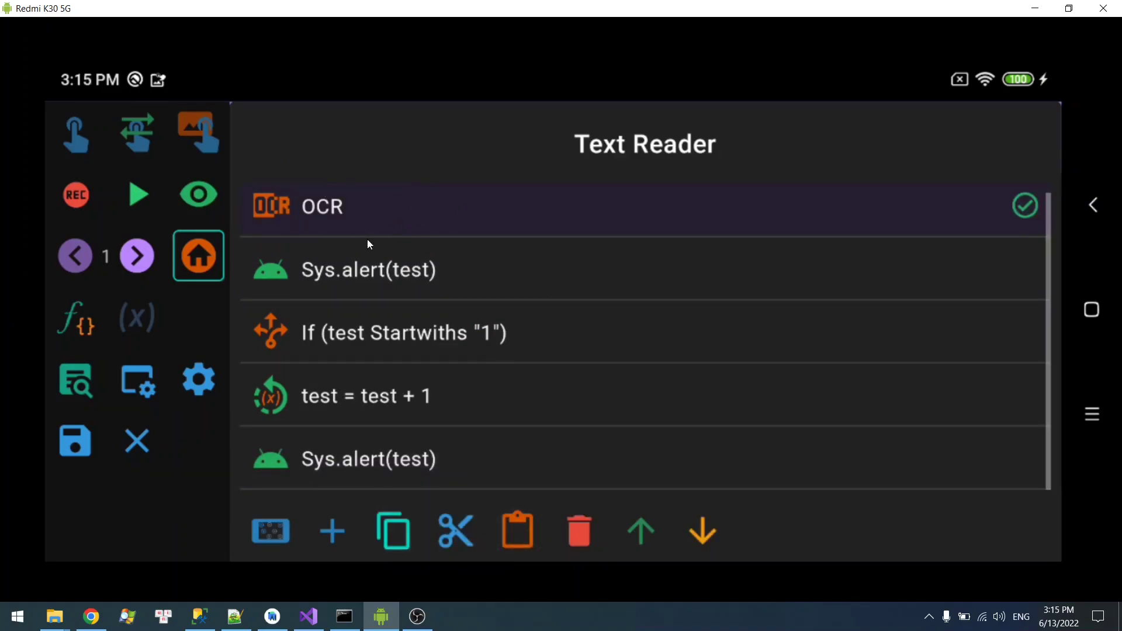
{"action": "left_click", "coordinate": [394, 412]}
{"action": "left_click", "coordinate": [427, 461]}
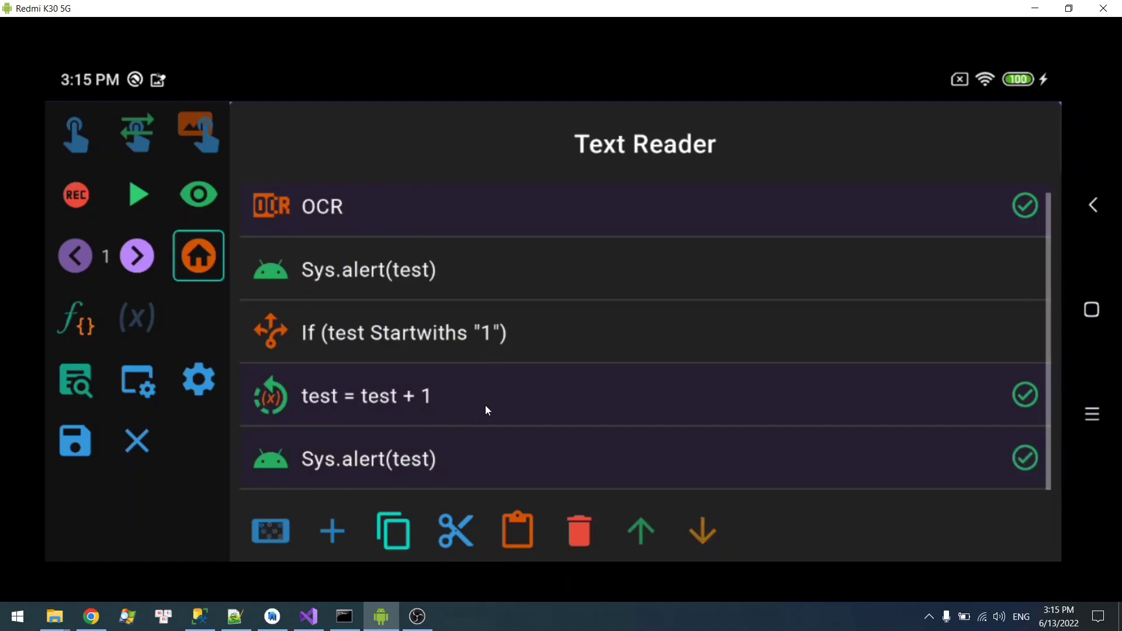
{"action": "left_click", "coordinate": [139, 197]}
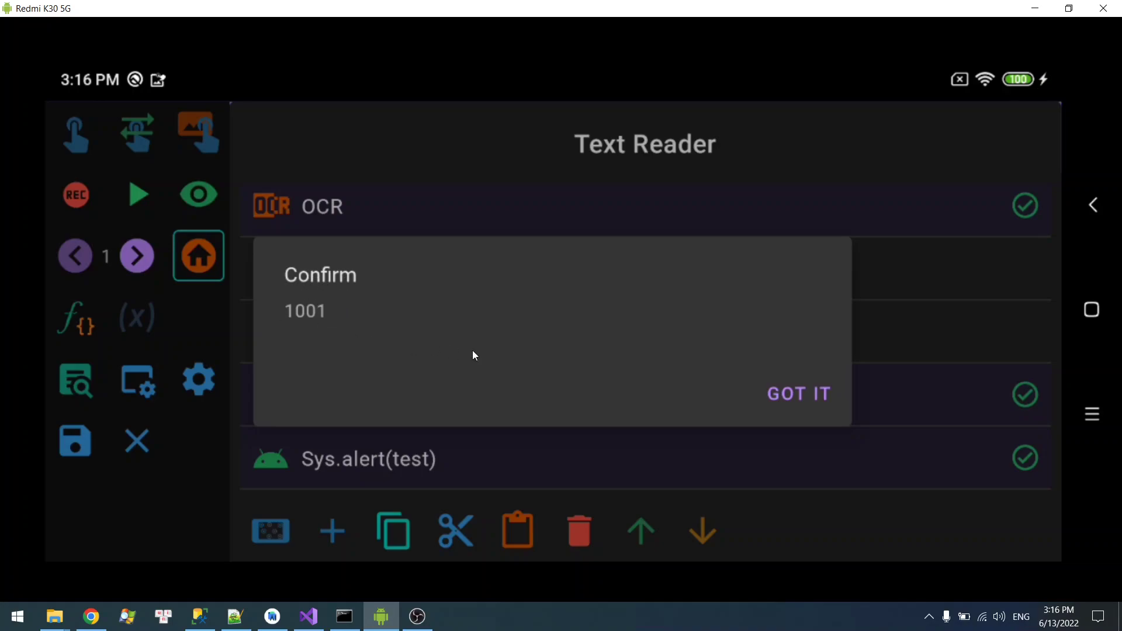
{"action": "left_click", "coordinate": [772, 386]}
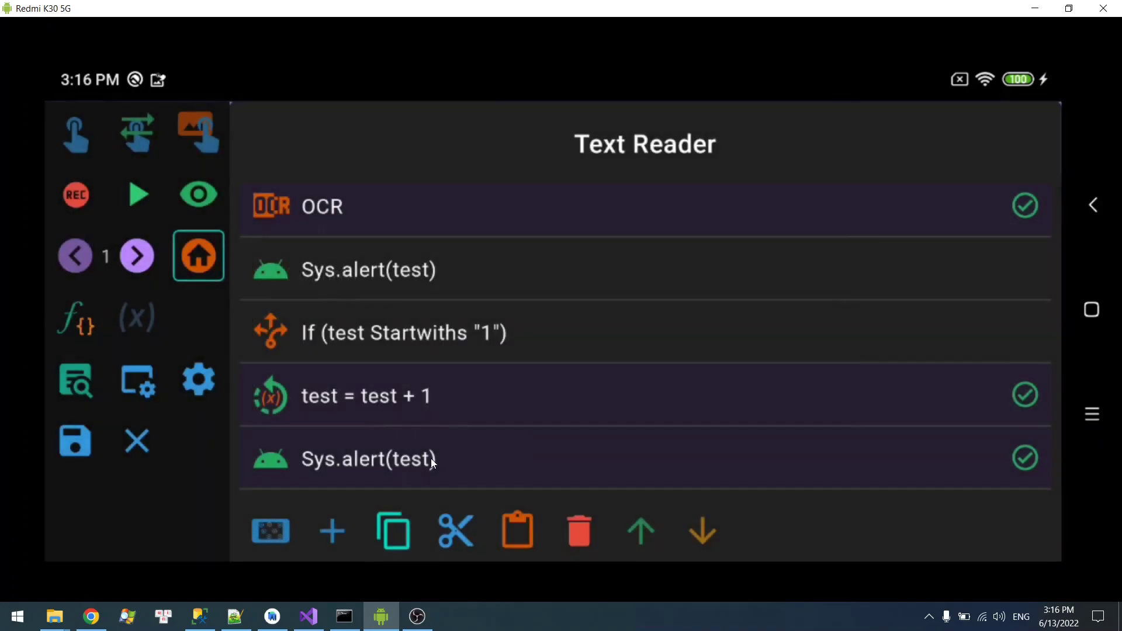
- Tick Convert to number under the OCR step's Result settings
{"action": "left_click", "coordinate": [407, 219]}
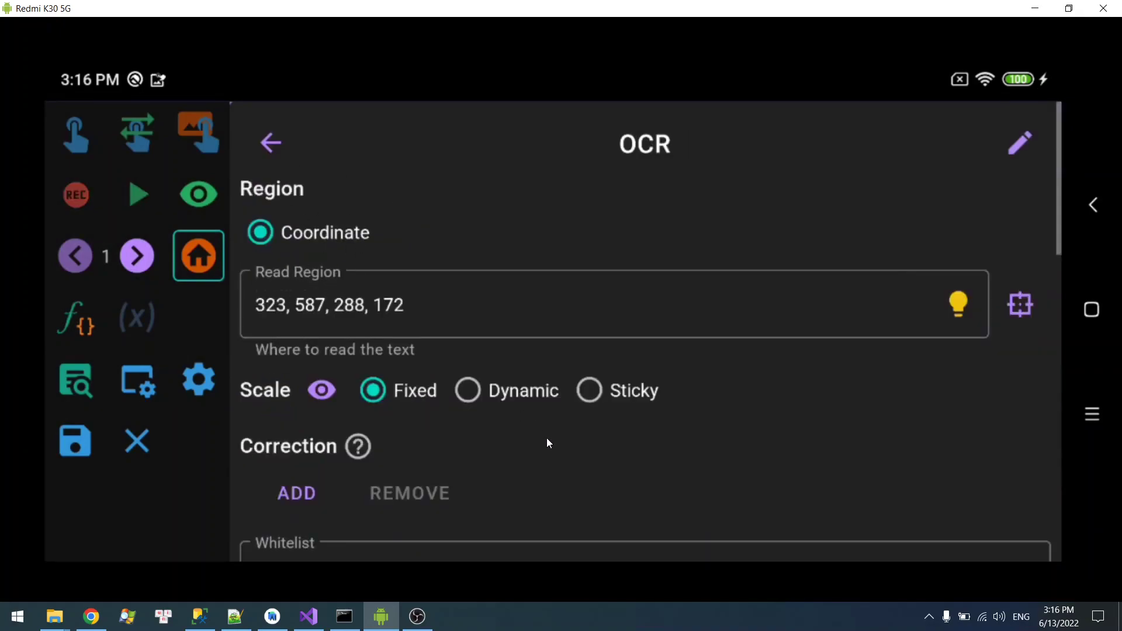
{"action": "left_click_drag", "start_coordinate": [547, 438], "coordinate": [559, 263]}
{"action": "left_click_drag", "start_coordinate": [503, 415], "coordinate": [535, 233]}
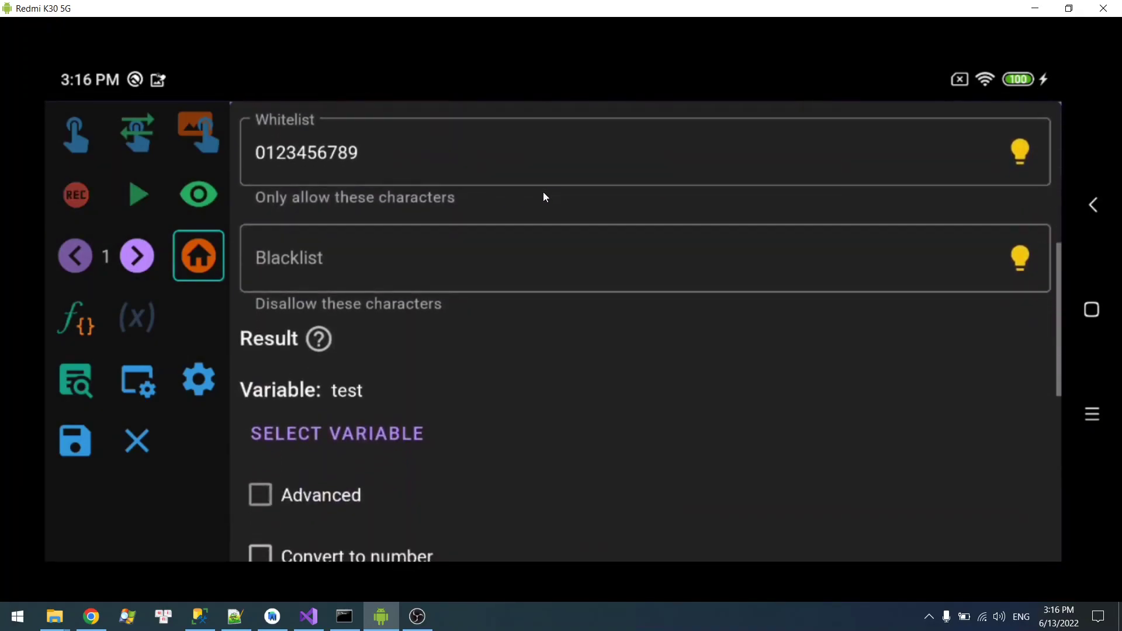
{"action": "left_click_drag", "start_coordinate": [512, 377], "coordinate": [465, 534]}
{"action": "left_click", "coordinate": [270, 142]}
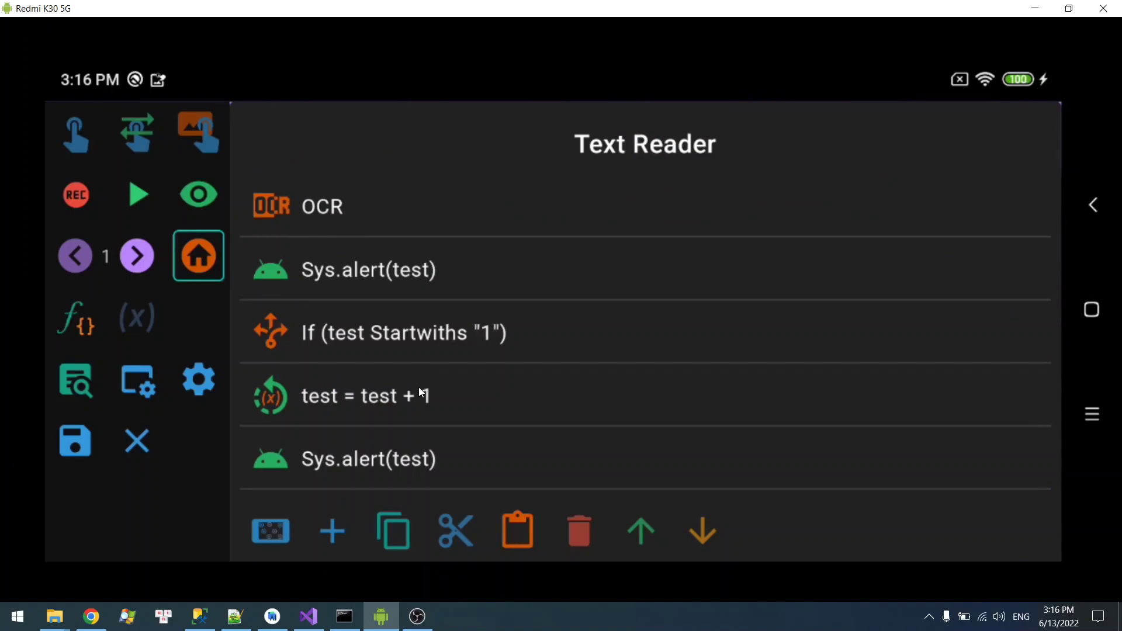
{"action": "left_click", "coordinate": [407, 233]}
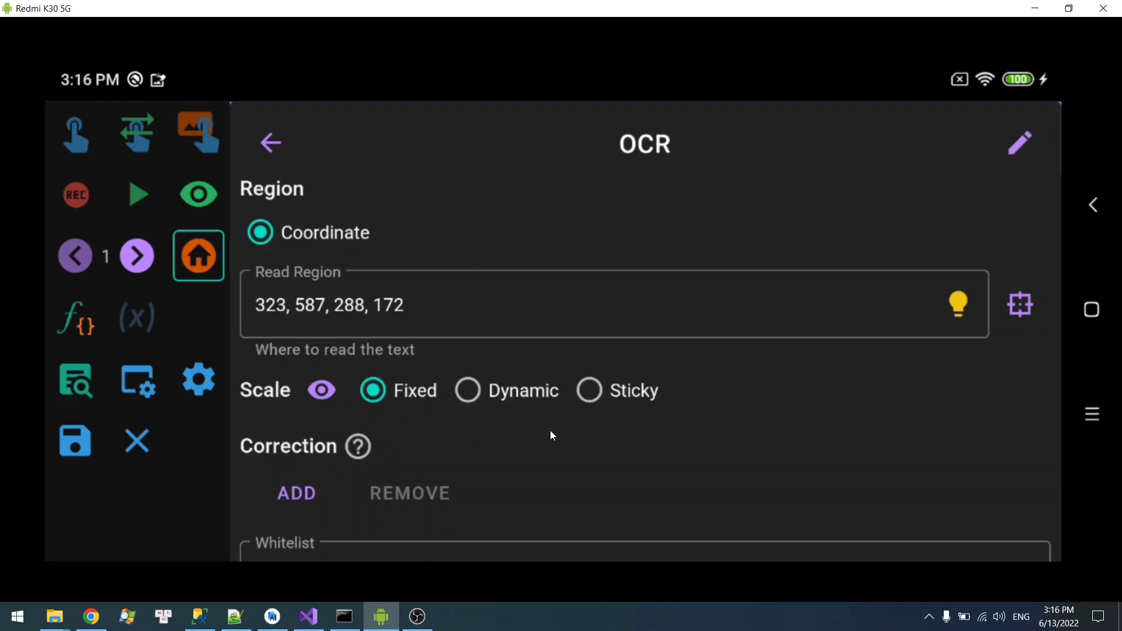
{"action": "left_click_drag", "start_coordinate": [549, 441], "coordinate": [576, 426]}
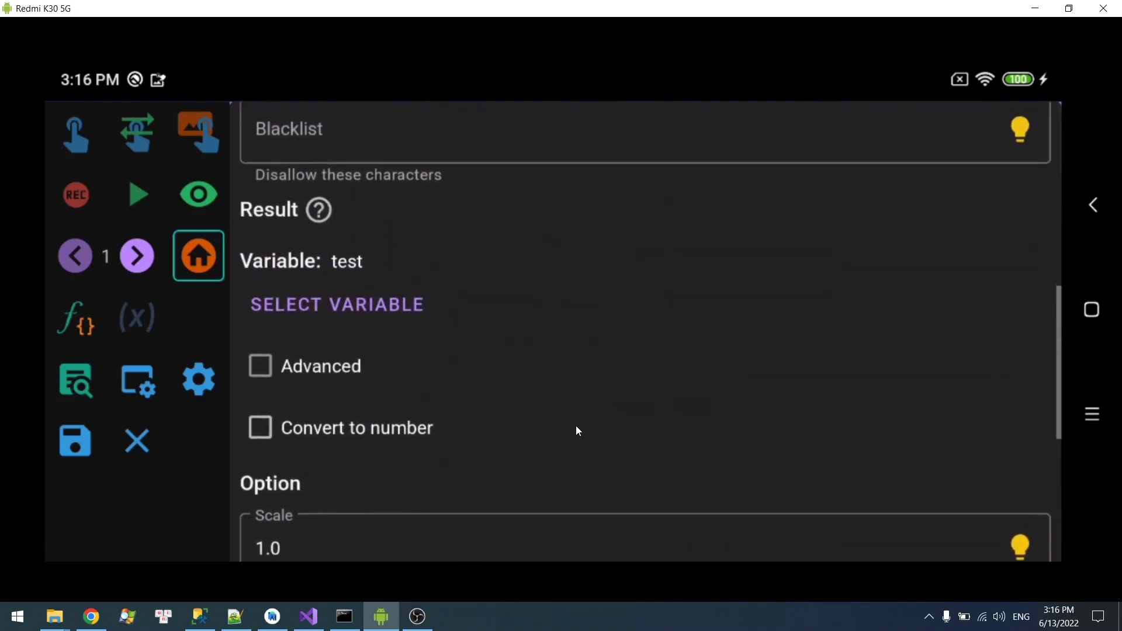
{"action": "left_click", "coordinate": [271, 432]}
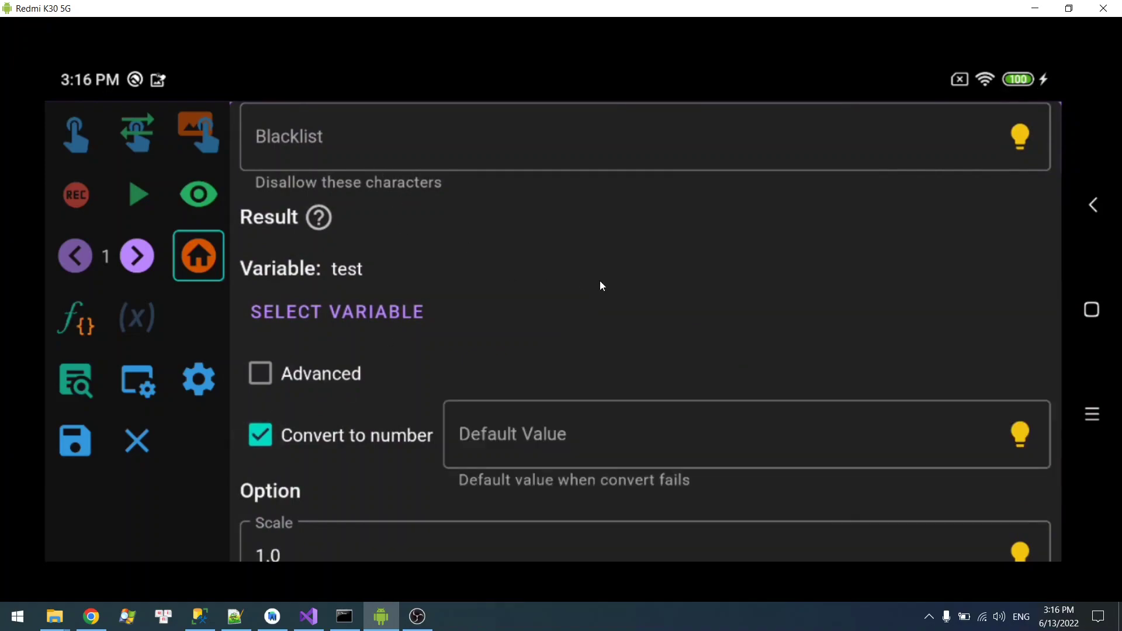
{"action": "scroll", "coordinate": [467, 269], "scroll_direction": "up", "scroll_amount": 10}
- Run the OCR, test = test + 1 and final alert steps, then dismiss the 101 alert
{"action": "left_click", "coordinate": [272, 143]}
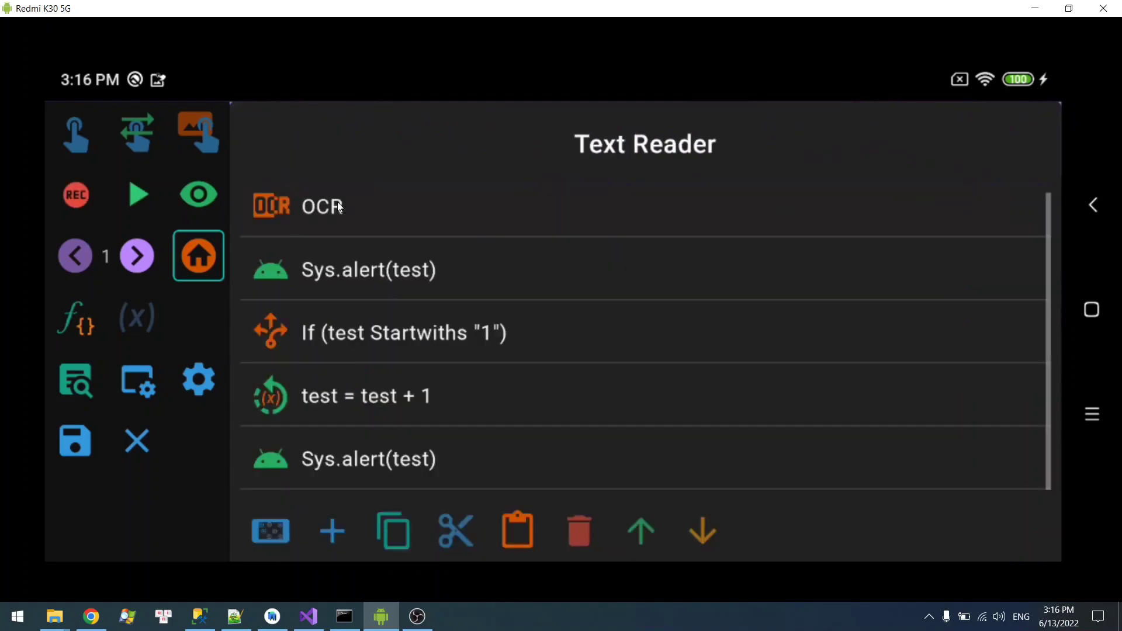
{"action": "left_click", "coordinate": [337, 203]}
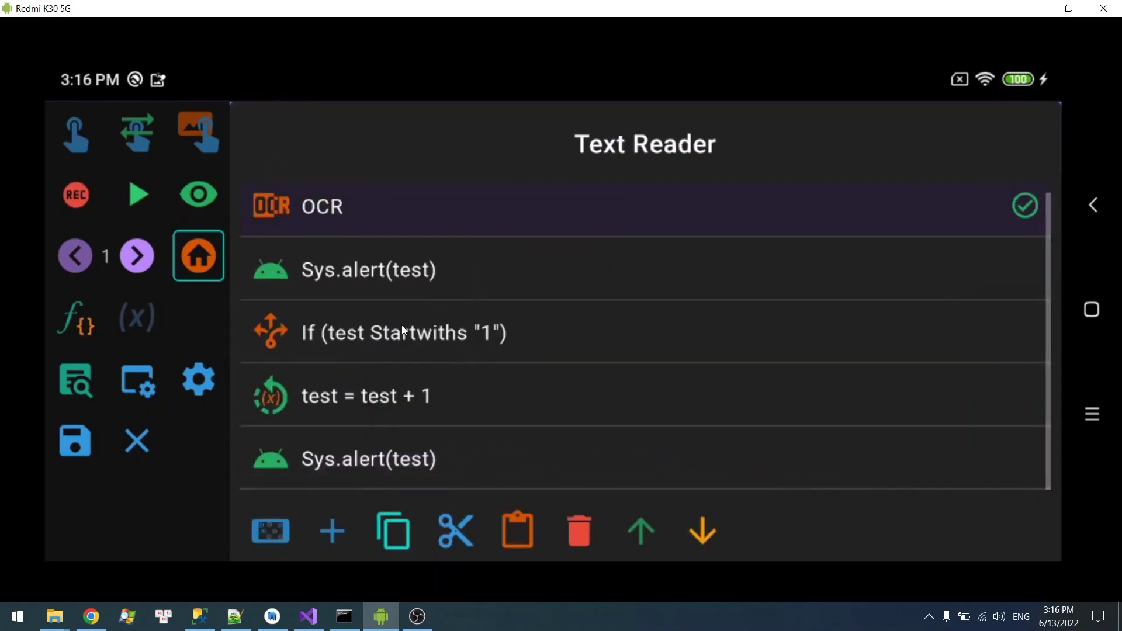
{"action": "left_click", "coordinate": [358, 399]}
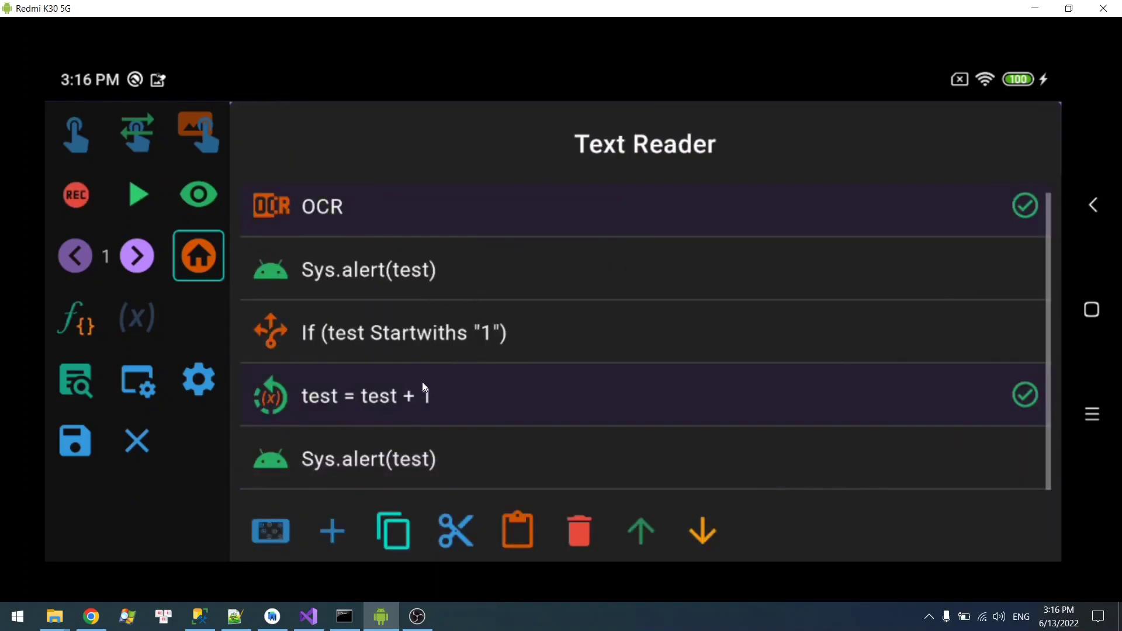
{"action": "left_click", "coordinate": [392, 395]}
{"action": "left_click", "coordinate": [148, 196]}
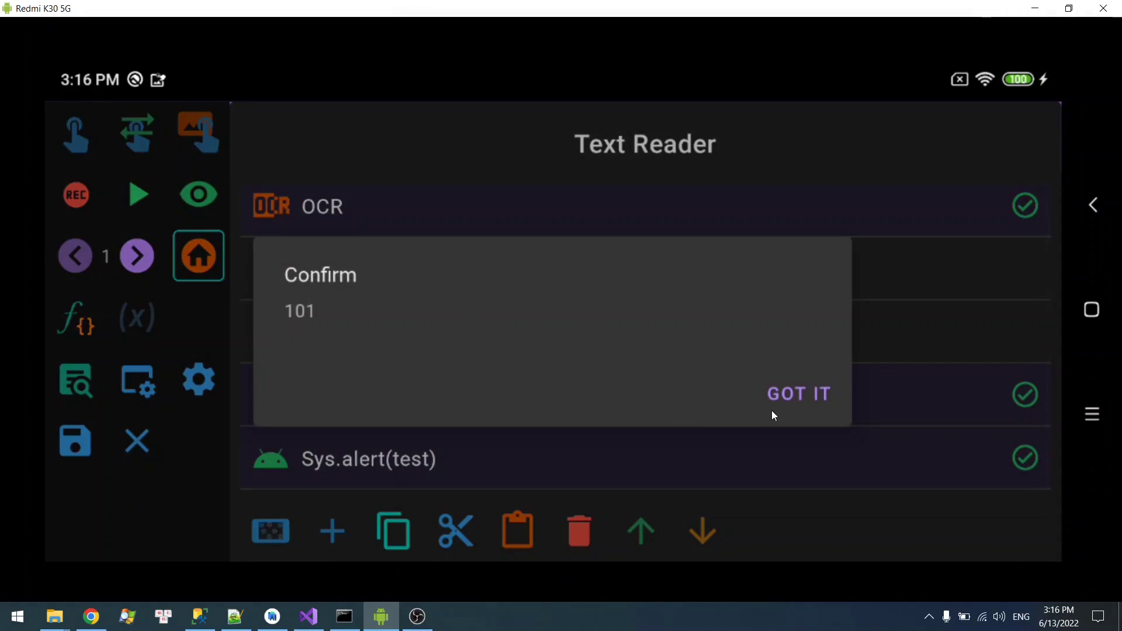
{"action": "left_click", "coordinate": [791, 402]}
- Clear the selection from the increment, final alert and OCR steps
{"action": "left_click", "coordinate": [389, 397]}
{"action": "left_click", "coordinate": [388, 458]}
{"action": "left_click", "coordinate": [382, 222]}
{"action": "left_click", "coordinate": [409, 220]}
{"action": "scroll", "coordinate": [500, 338], "scroll_direction": "down", "scroll_amount": 10}
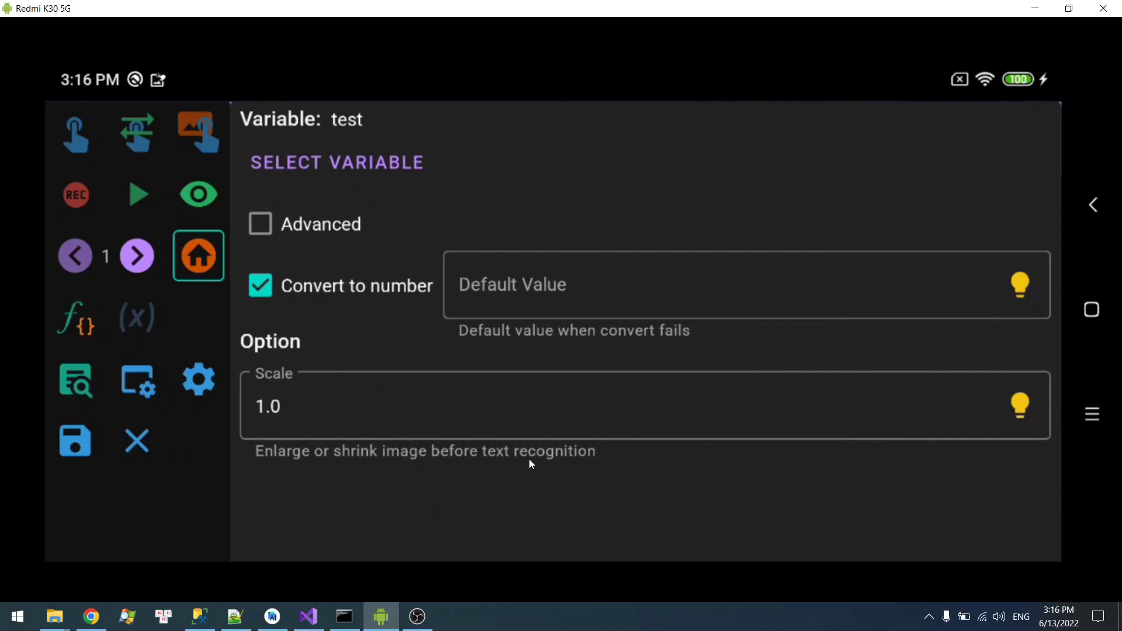
{"action": "scroll", "coordinate": [278, 349], "scroll_direction": "up", "scroll_amount": 10}
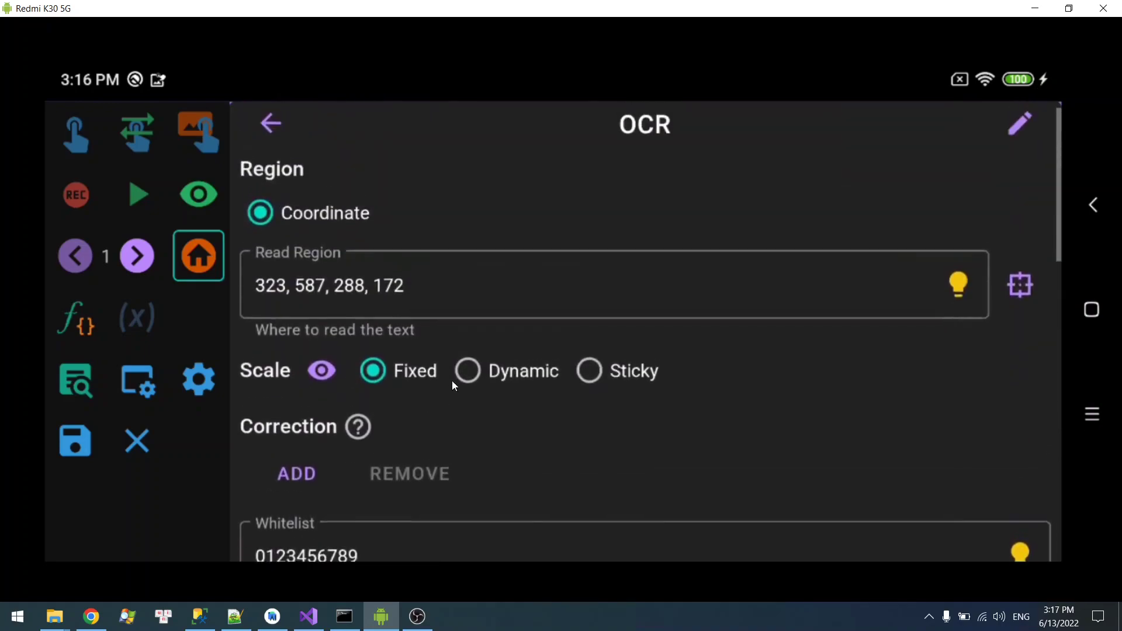
{"action": "left_click_drag", "start_coordinate": [507, 367], "coordinate": [545, 370]}
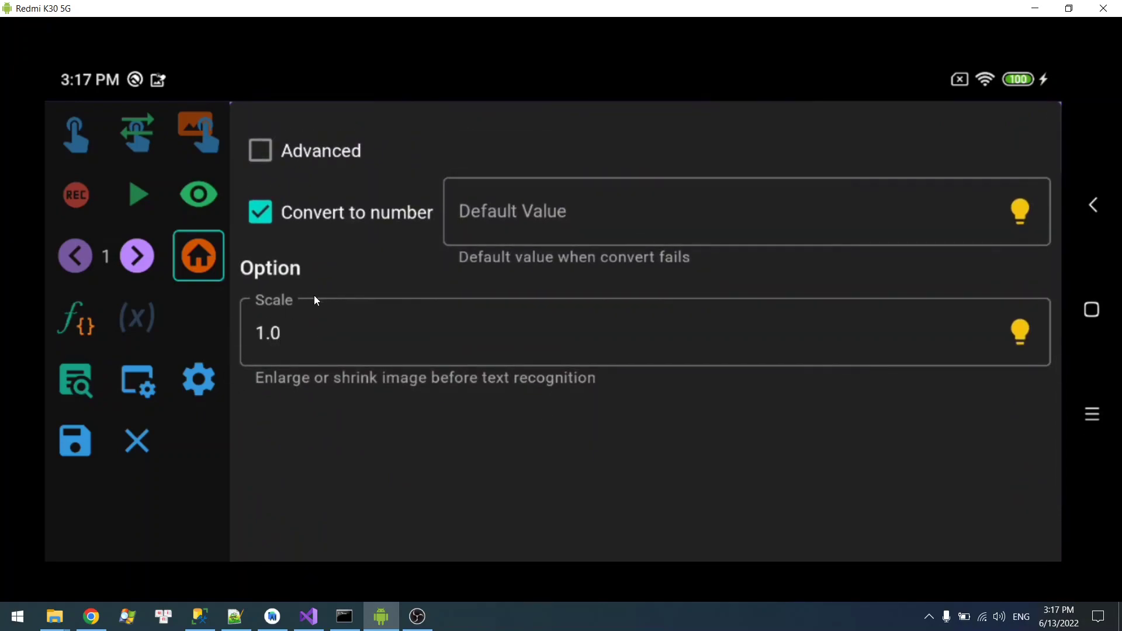
{"action": "left_click_drag", "start_coordinate": [316, 295], "coordinate": [283, 516]}
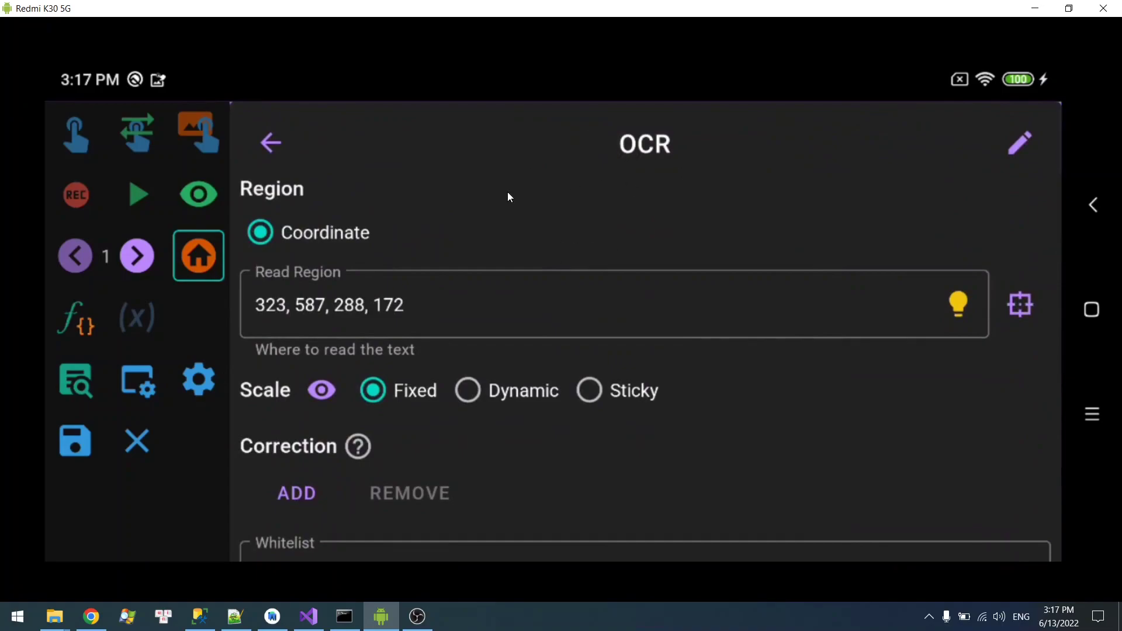
{"action": "left_click_drag", "start_coordinate": [480, 447], "coordinate": [494, 206]}
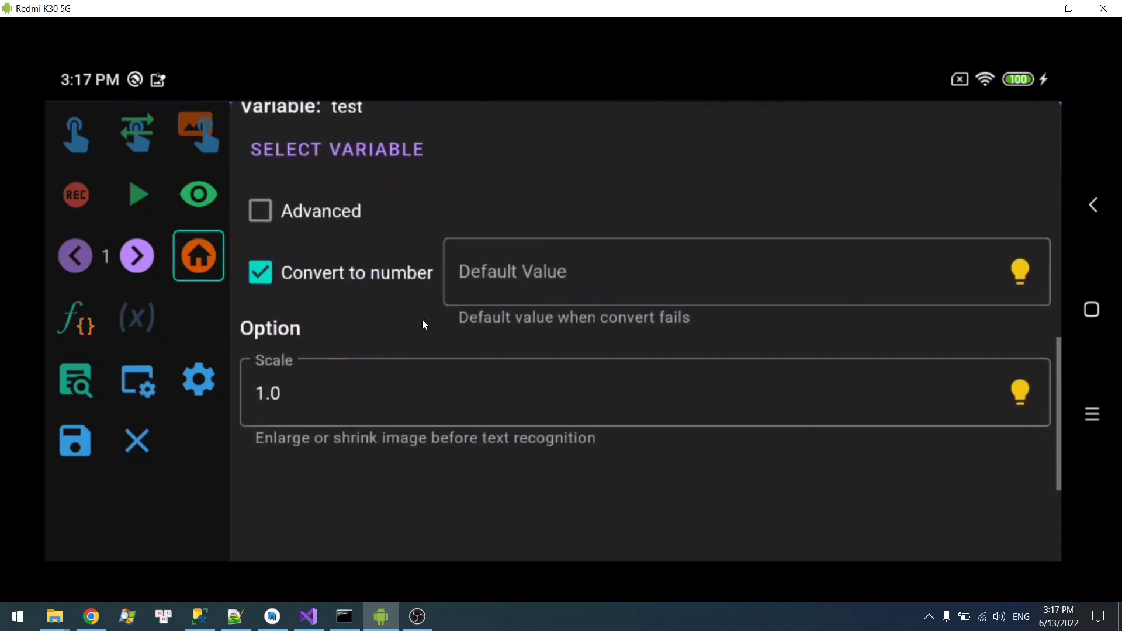
{"action": "left_click_drag", "start_coordinate": [313, 279], "coordinate": [383, 534]}
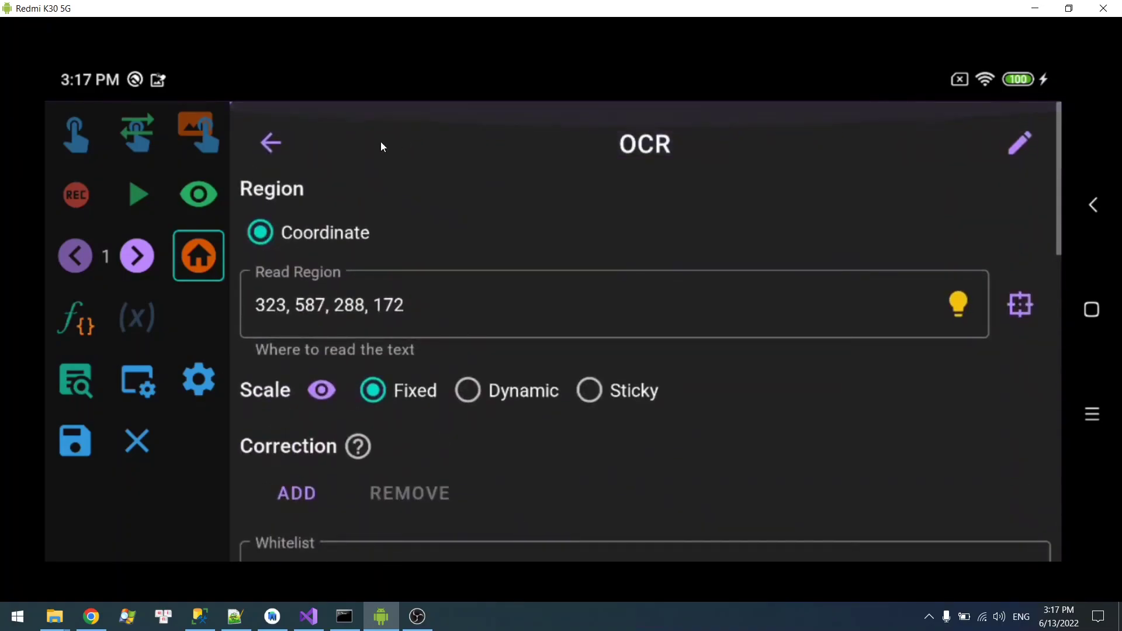
{"action": "left_click", "coordinate": [257, 147]}
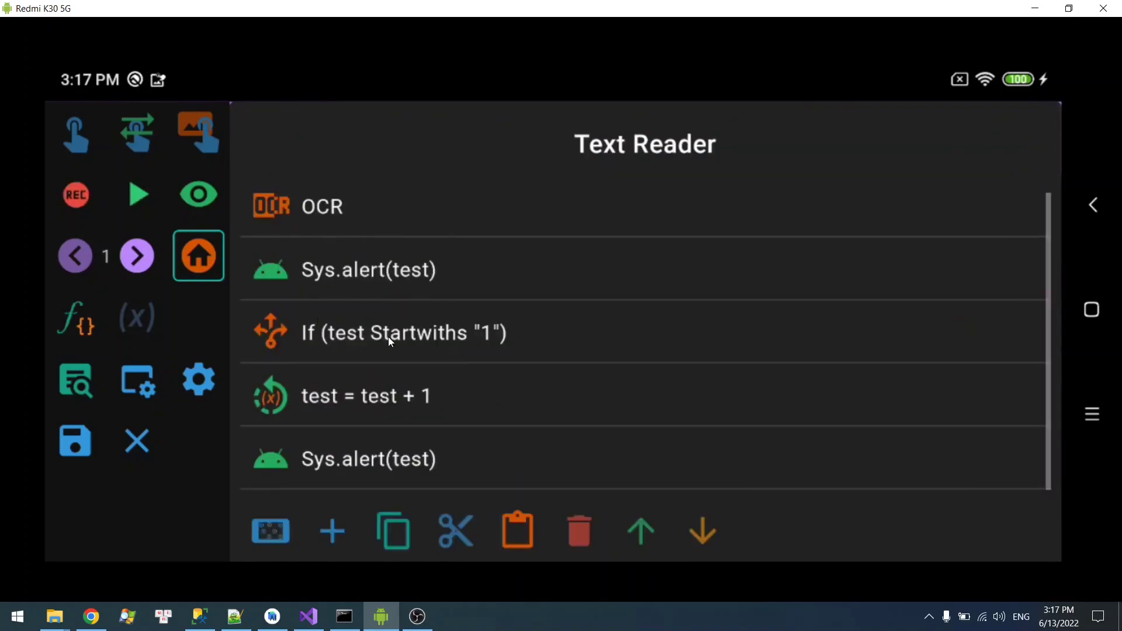